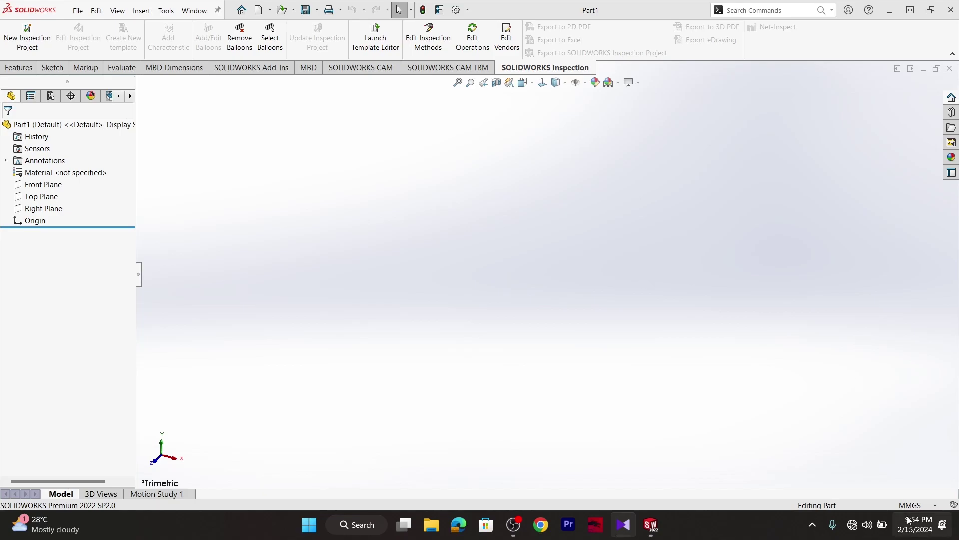
- Set the document's unit system to Custom in the document properties
left_click(932, 505)
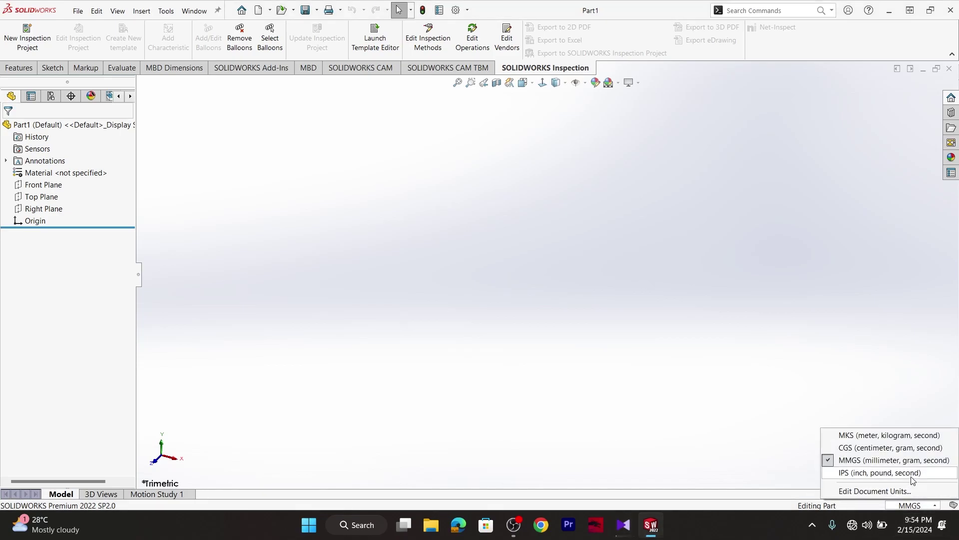
left_click(655, 431)
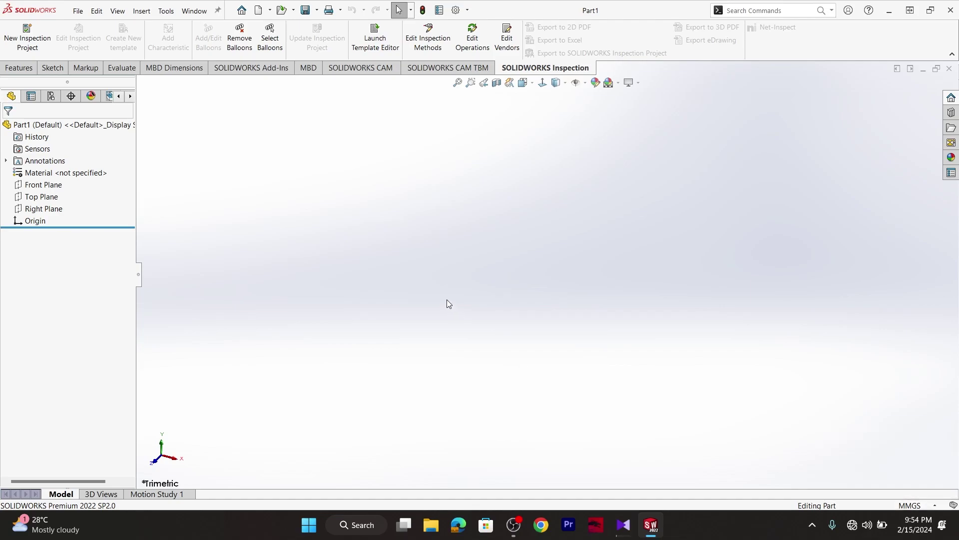
left_click(468, 11)
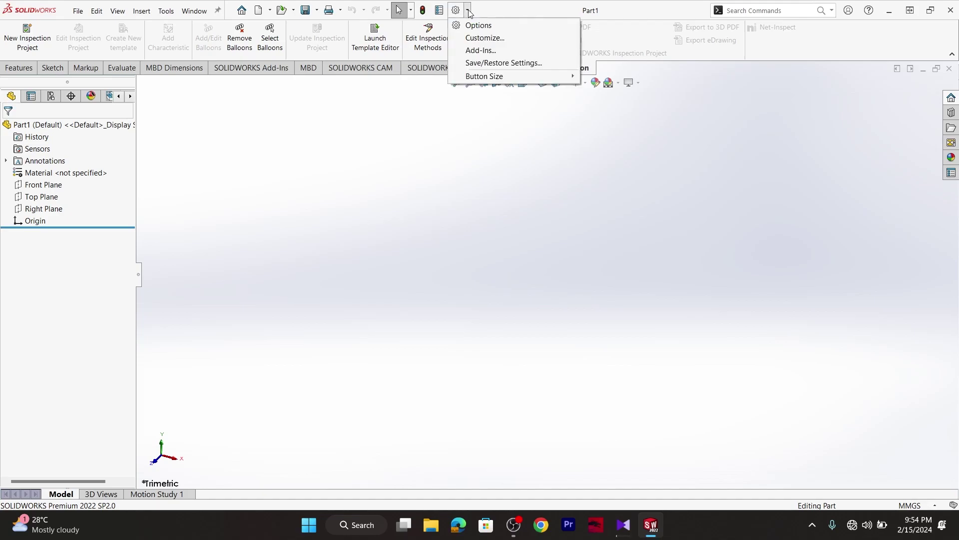
left_click(477, 25)
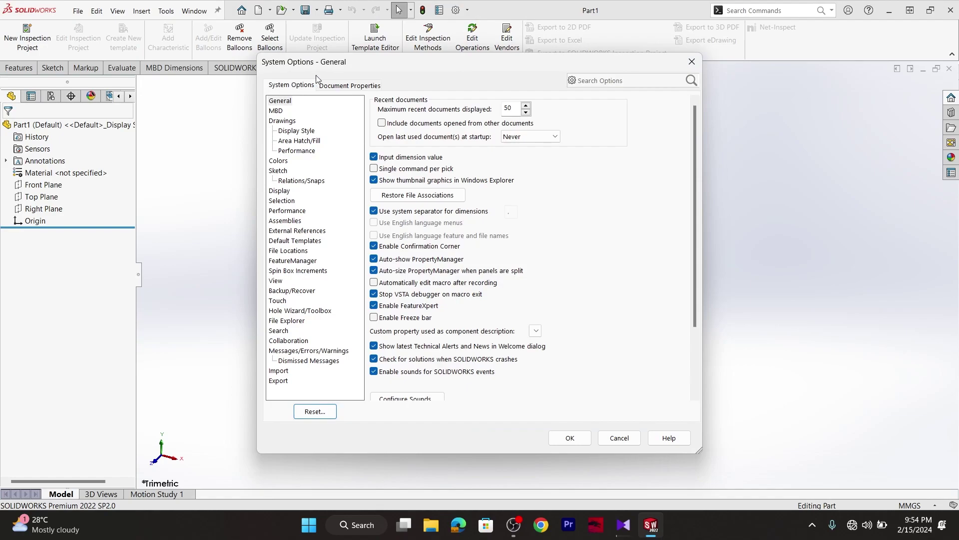
left_click(327, 85)
left_click(276, 181)
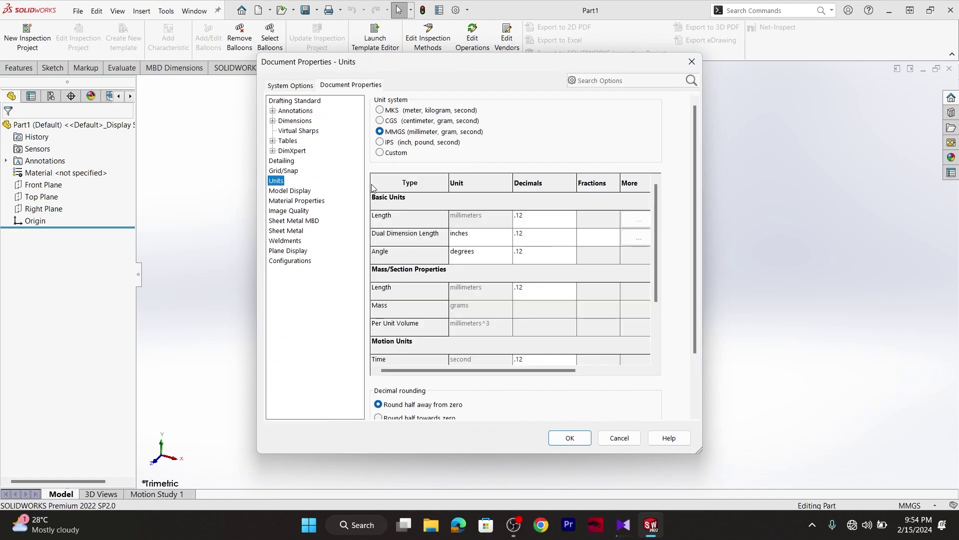
left_click(380, 153)
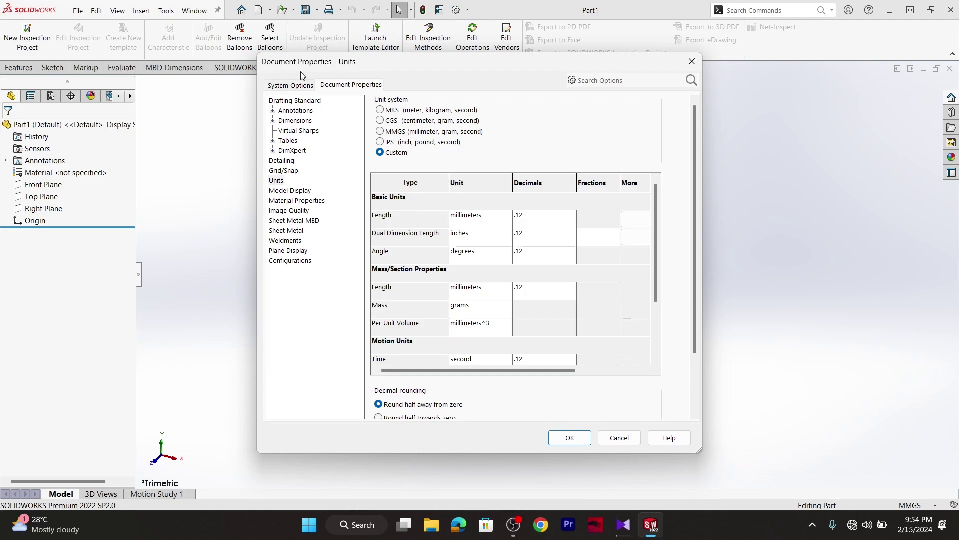
- Set the overall drafting standard to ANSI in the document properties
left_click(296, 102)
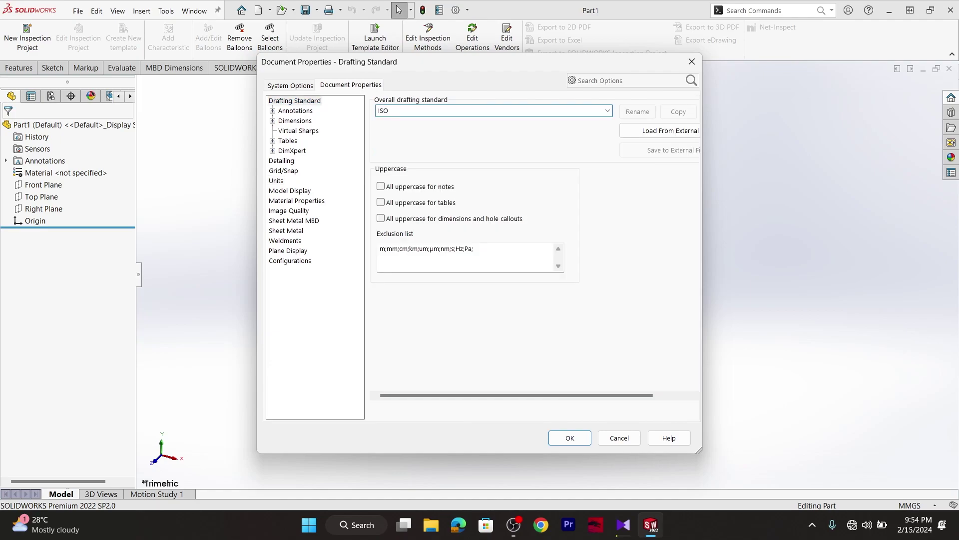
left_click_drag(702, 283, 725, 283)
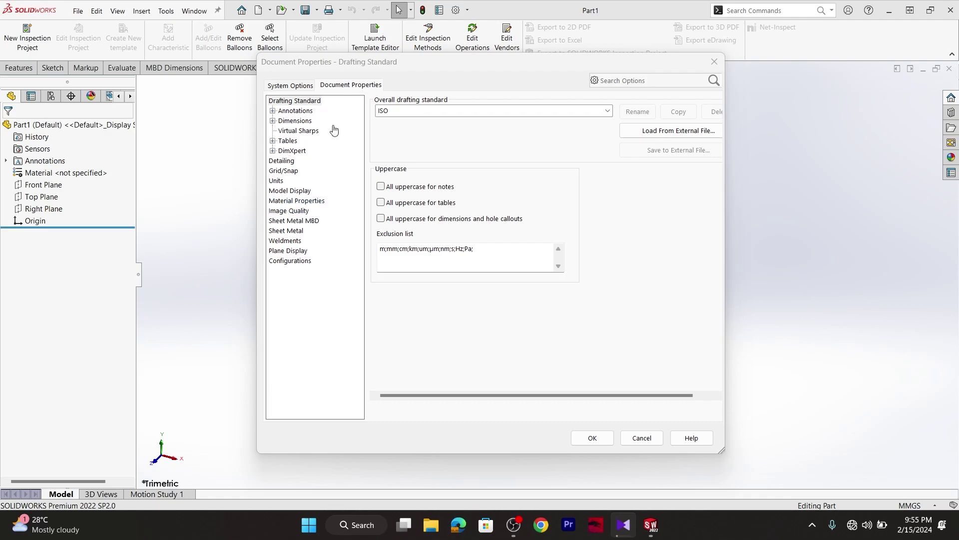
left_click(608, 110)
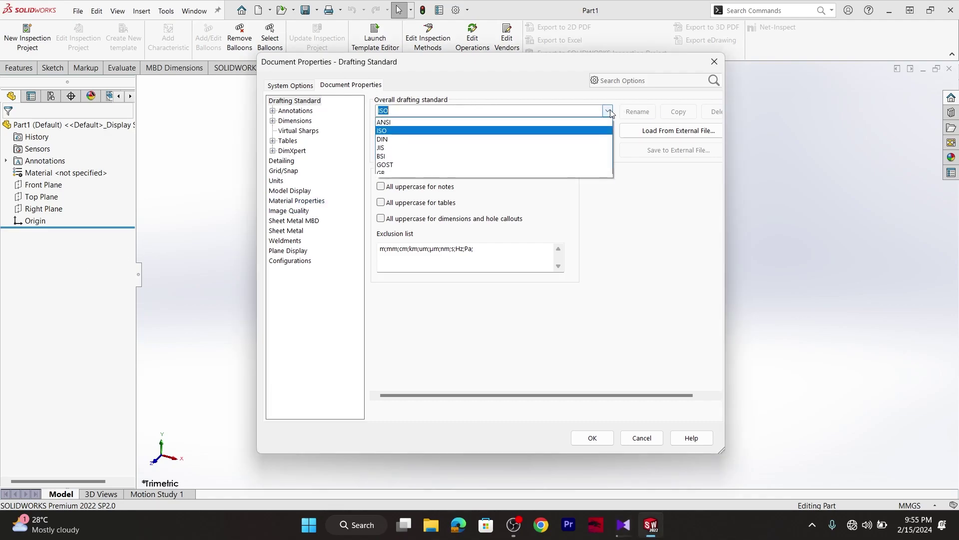
left_click(414, 123)
- Review the annotation, dimension, table and DimXpert settings of the ANSI drafting standard
left_click(295, 110)
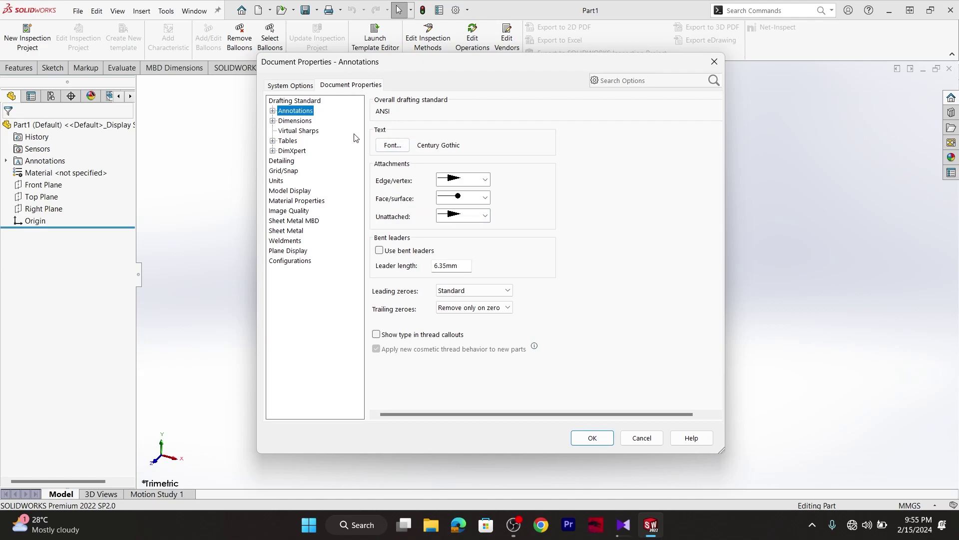
left_click(301, 122)
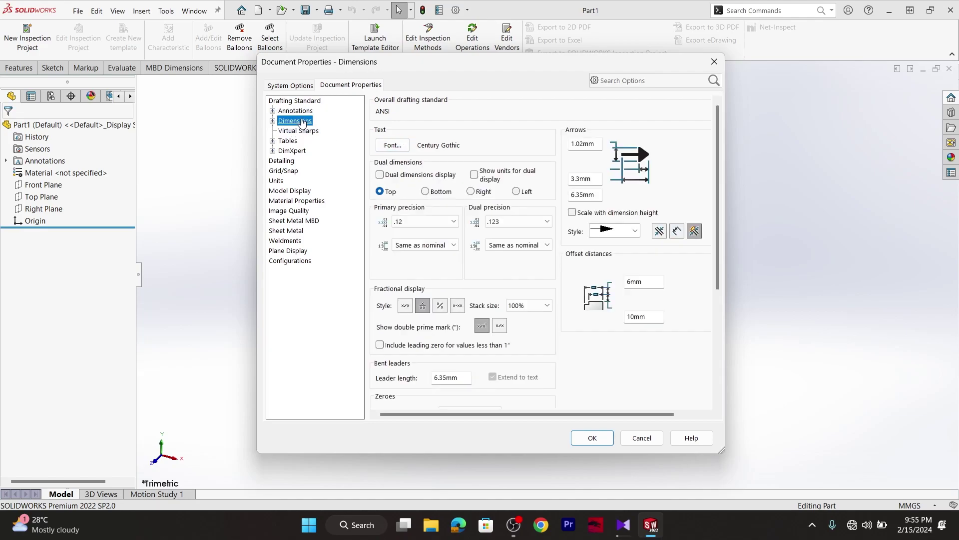
left_click(292, 142)
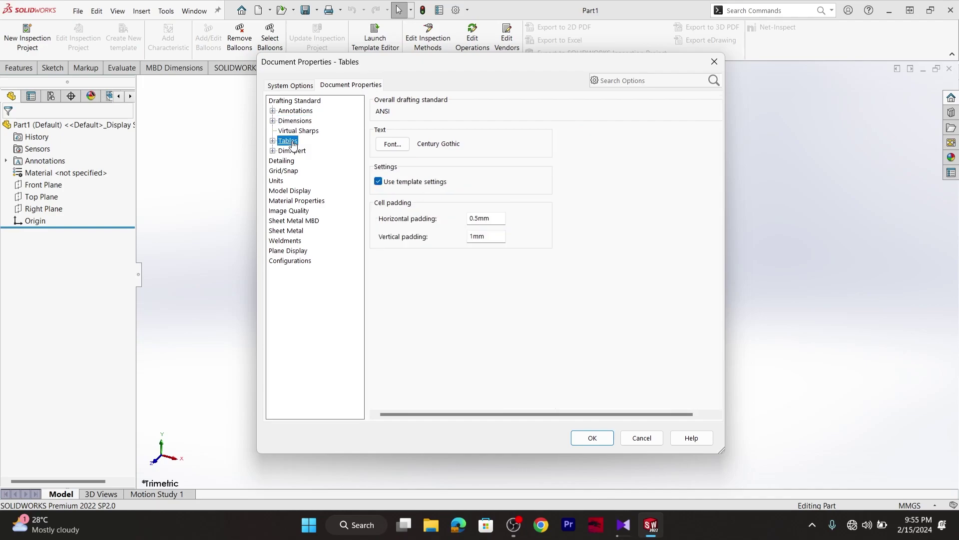
left_click(293, 156)
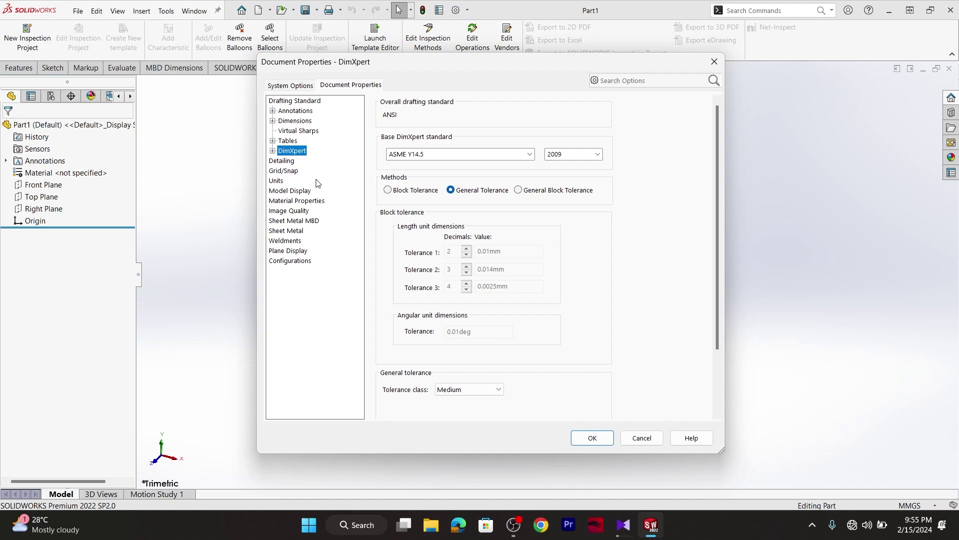
- Set the overall drafting standard to ISO and review its table, DimXpert and dimension settings
left_click(323, 101)
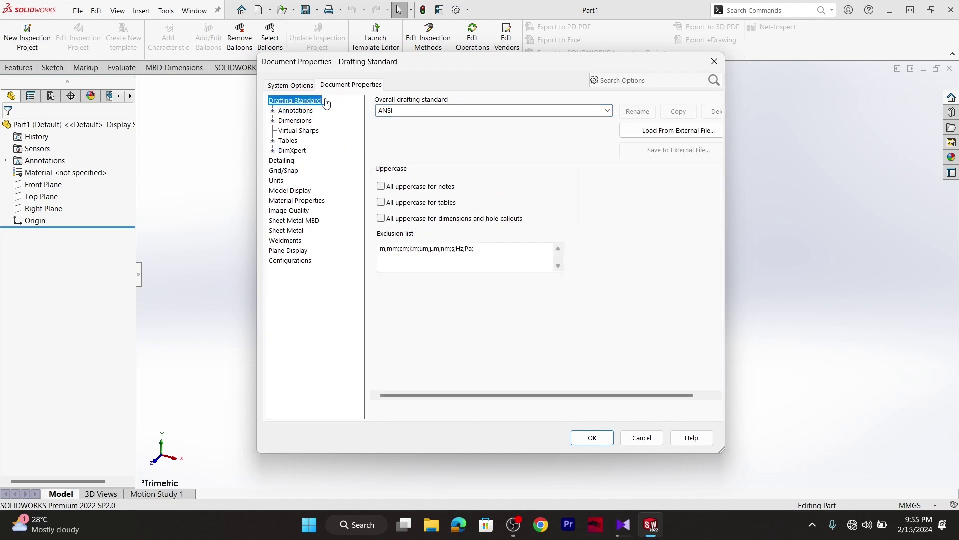
left_click(608, 111)
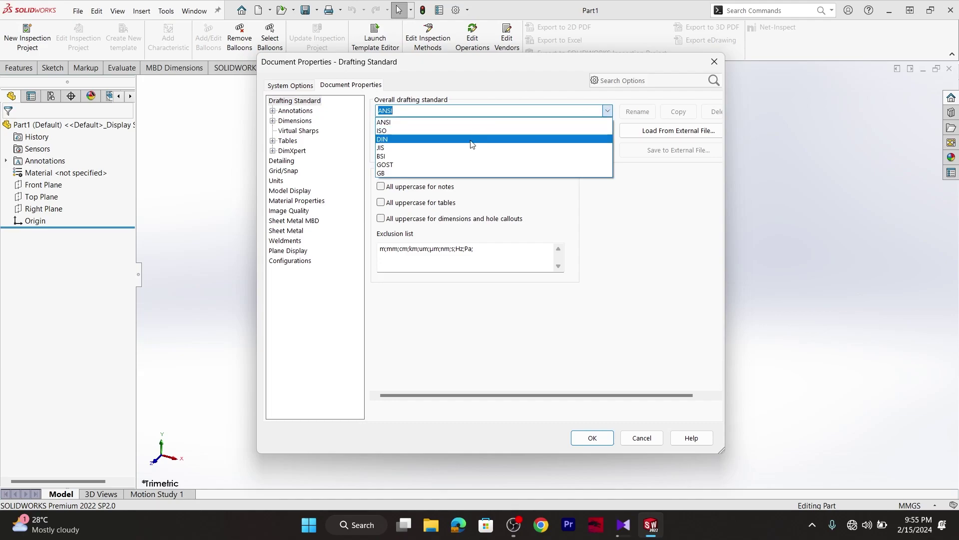
left_click(393, 131)
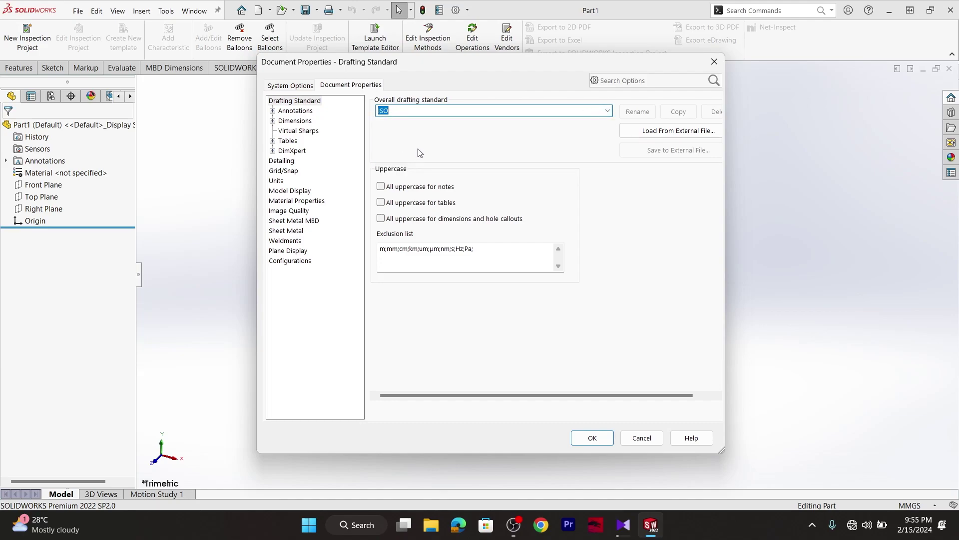
left_click(288, 140)
left_click(292, 151)
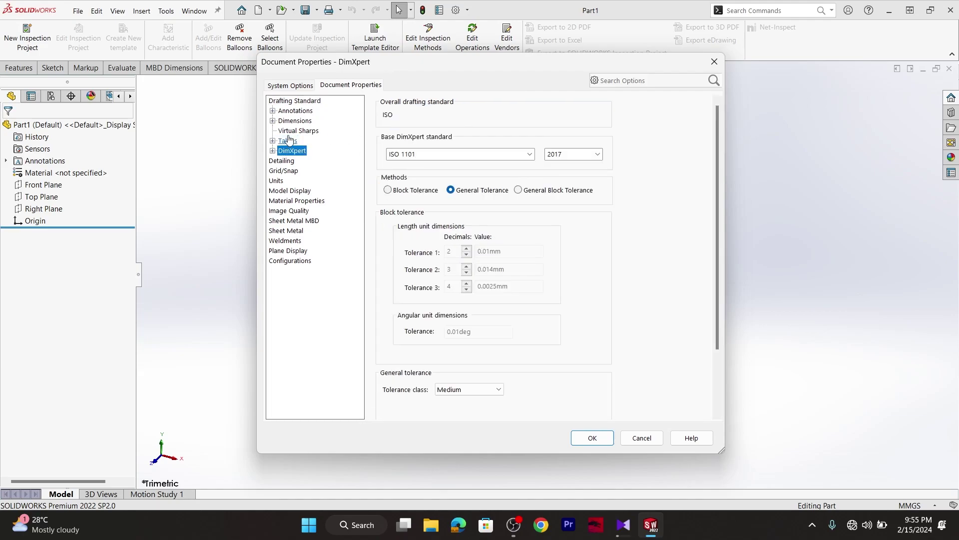
left_click(293, 121)
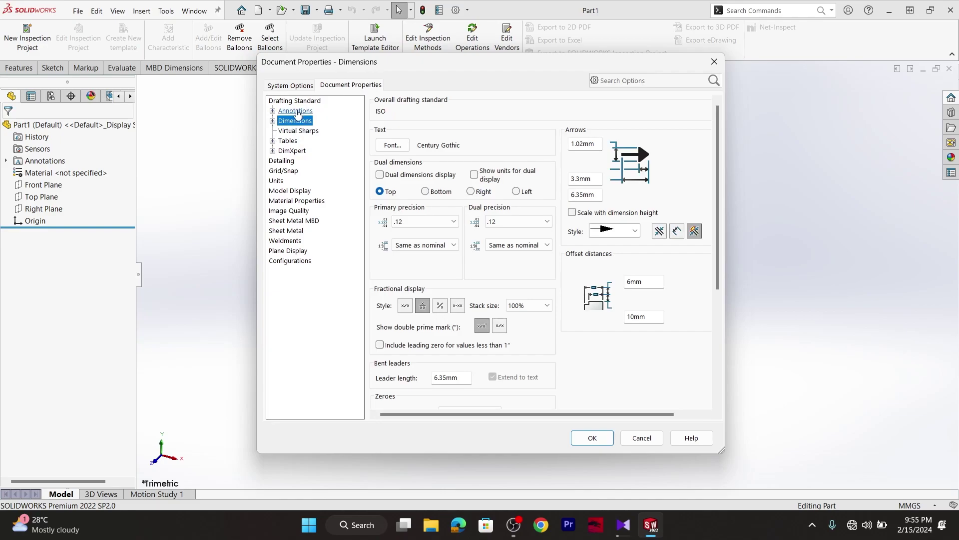
- Set the basic length unit to centimeters with four decimals (.1234) in the document units
left_click(276, 181)
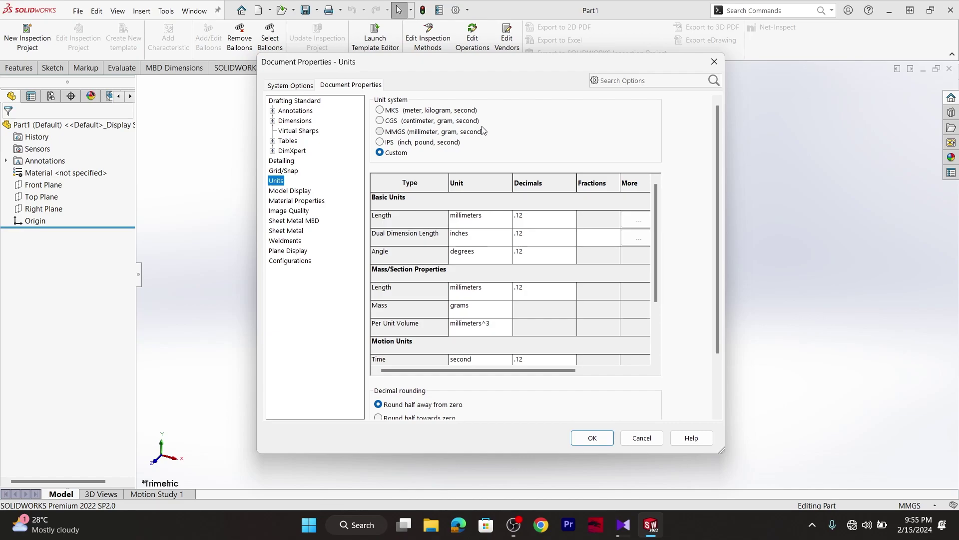
left_click(495, 221)
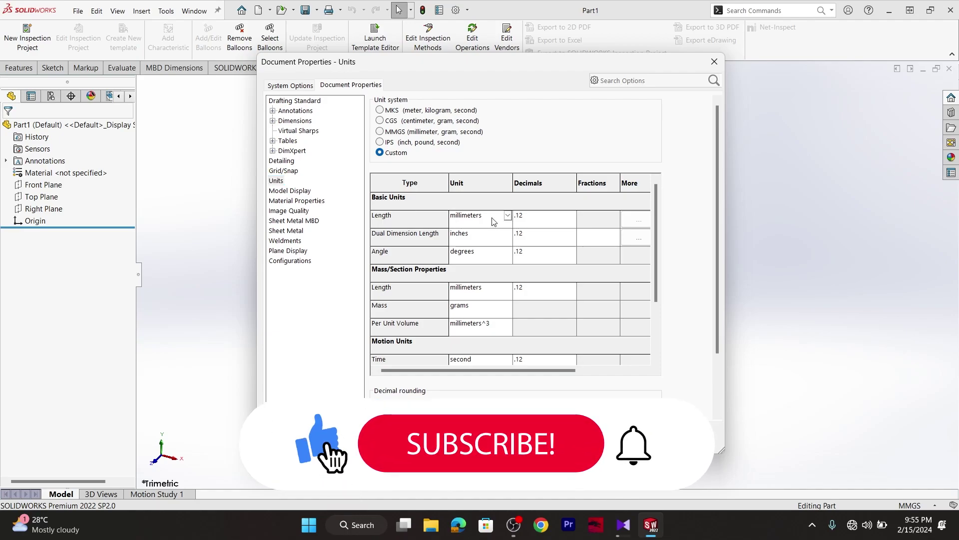
left_click(508, 217)
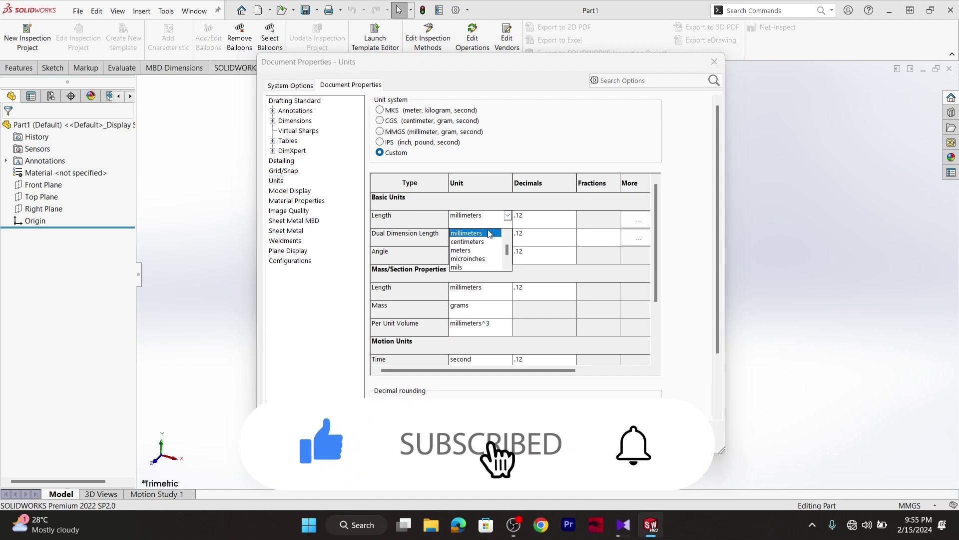
left_click(468, 242)
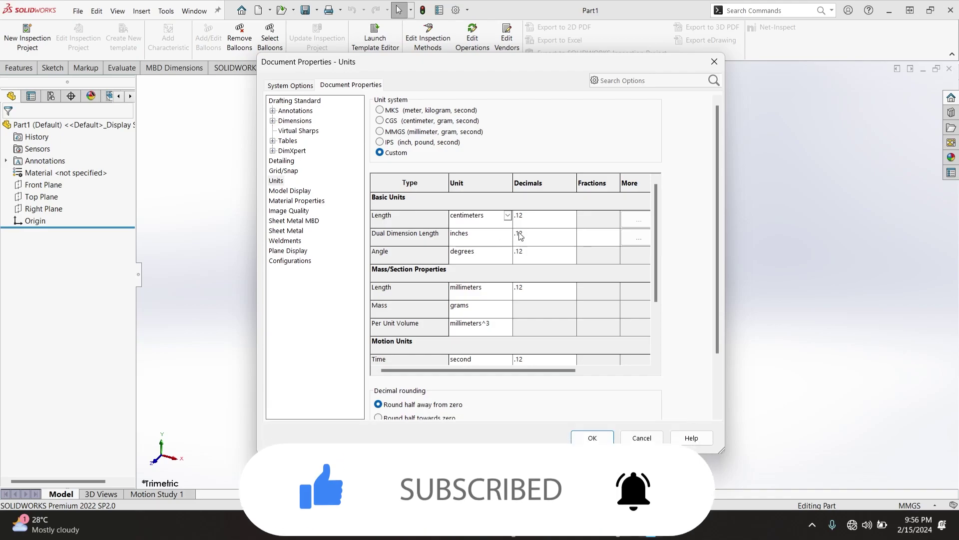
left_click(572, 216)
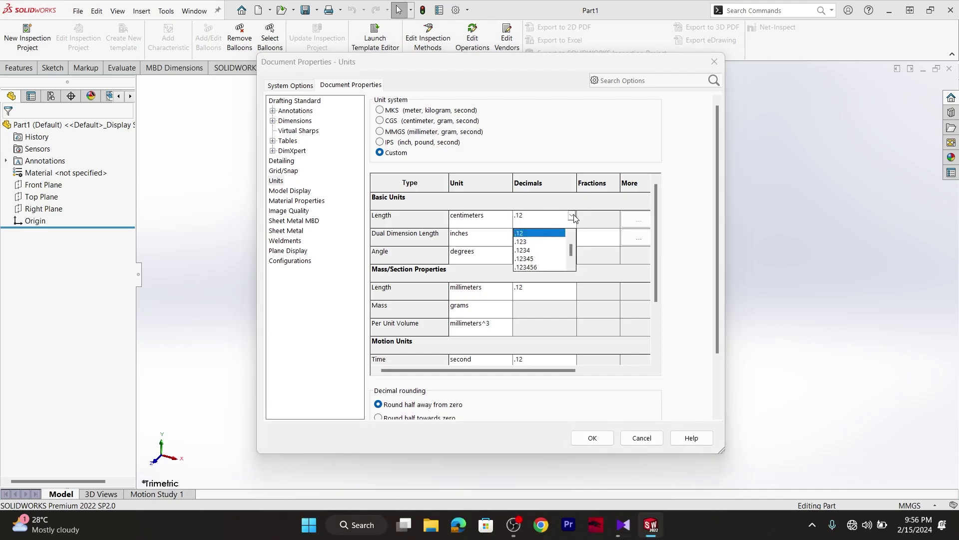
left_click(523, 250)
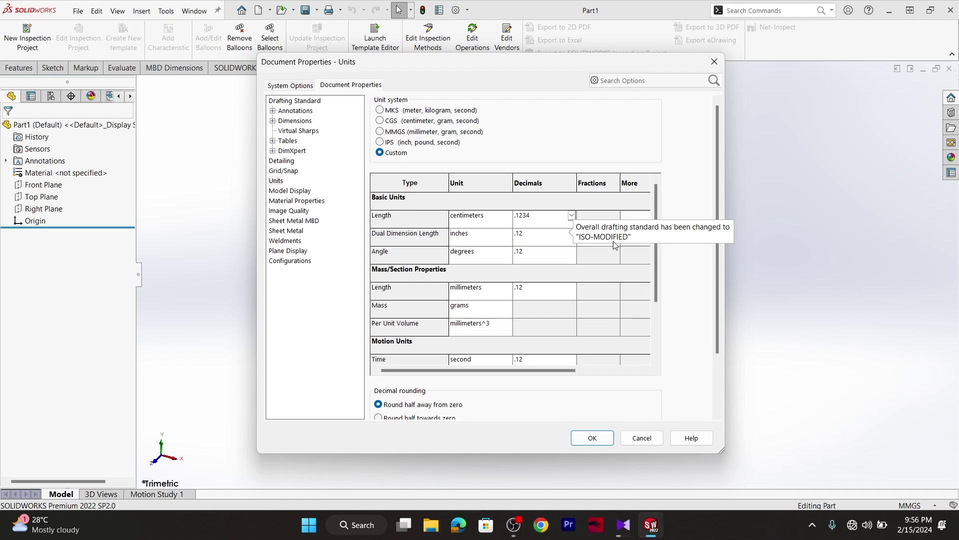
- Set the dual dimension length to four decimals (.1234) and apply the document properties
left_click(568, 244)
left_click(568, 243)
left_click(568, 243)
left_click(531, 271)
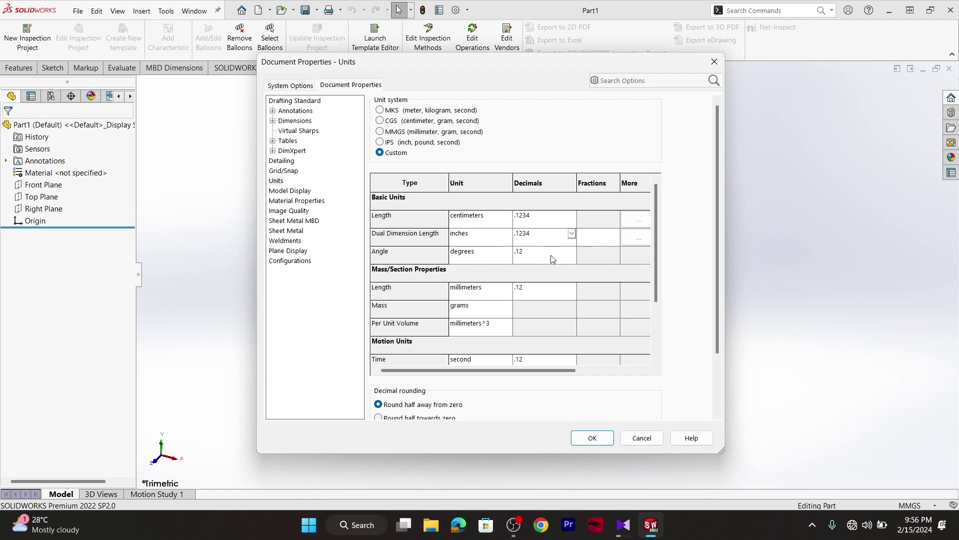
left_click(593, 437)
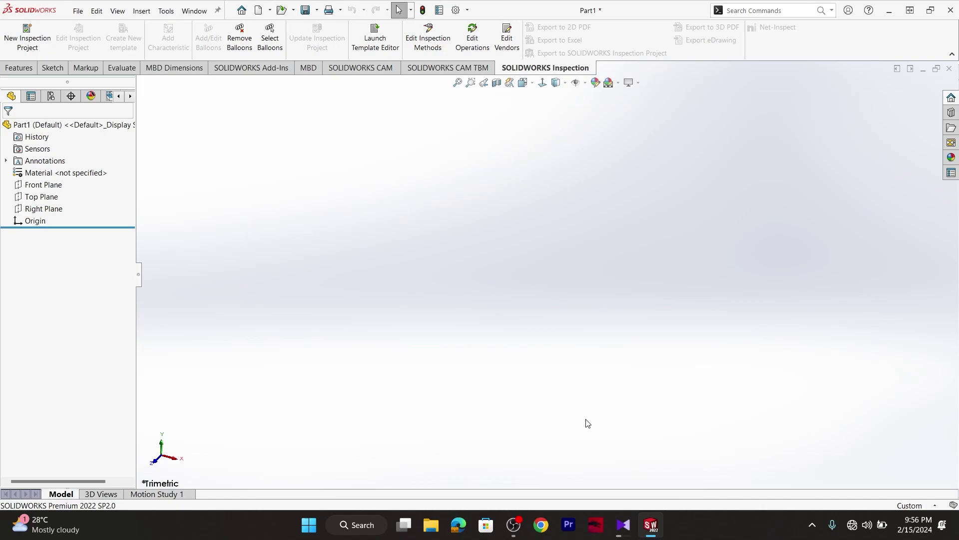
- Check which unit system is active for the part
left_click(924, 506)
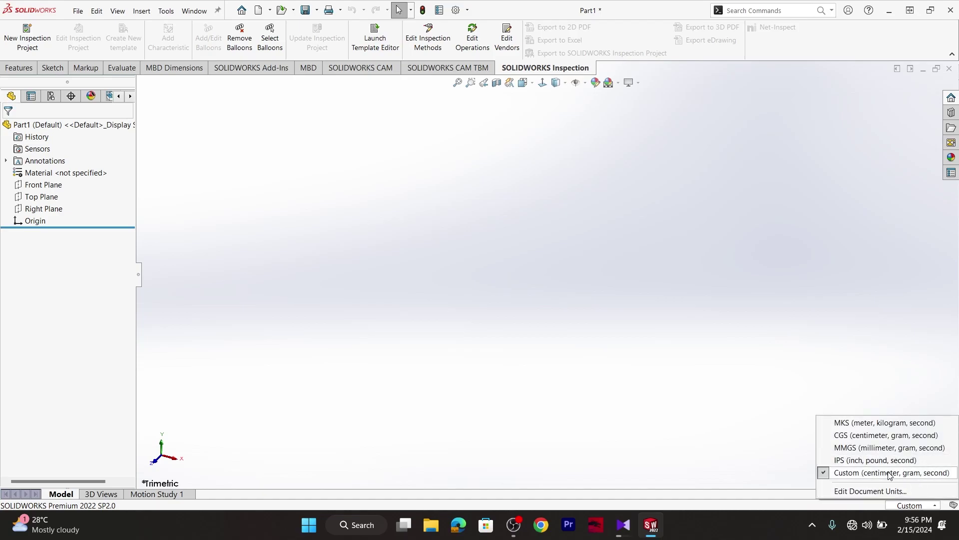
left_click(608, 244)
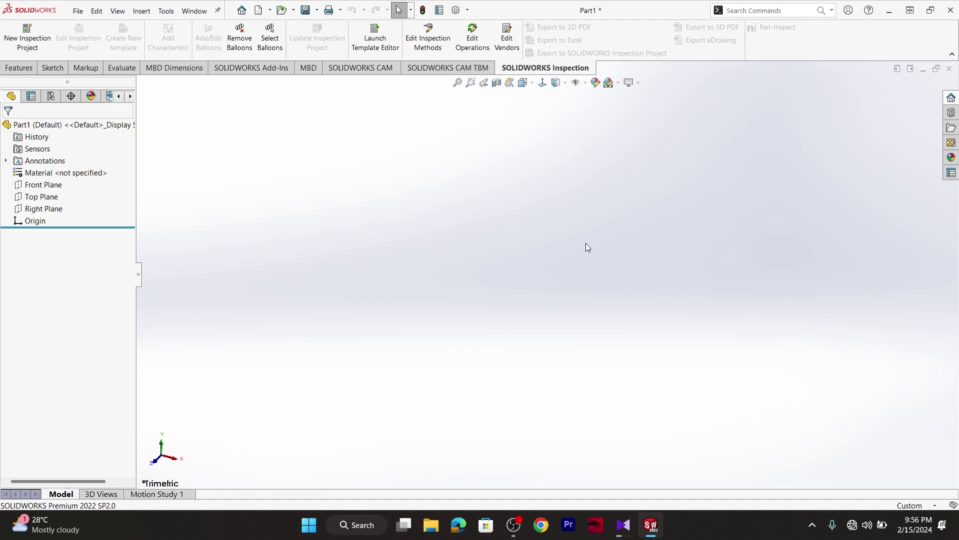
right_click(866, 382)
left_click(767, 334)
- Create a folder named Template on the desktop and move it to an empty spot beside the wallpaper logo
left_click(889, 10)
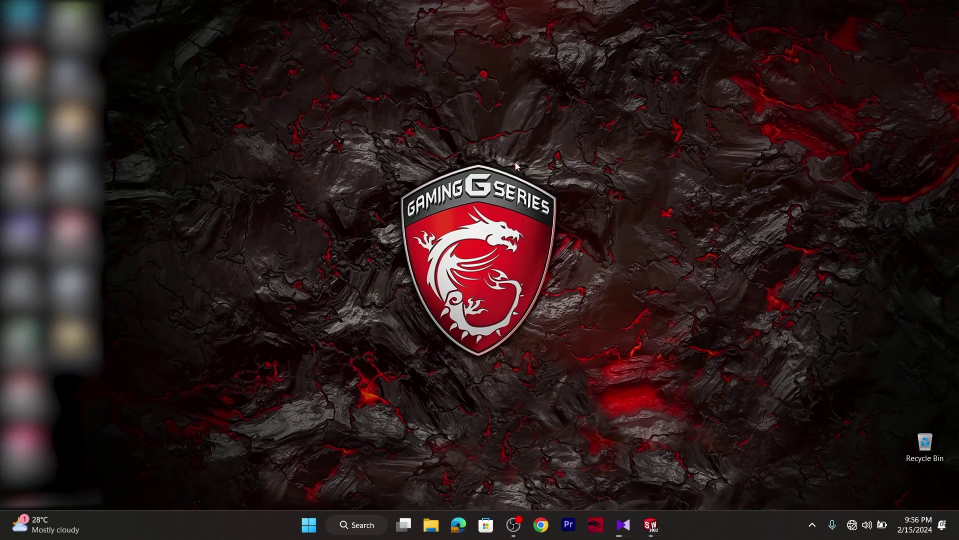
right_click(422, 171)
mouse_move(498, 250)
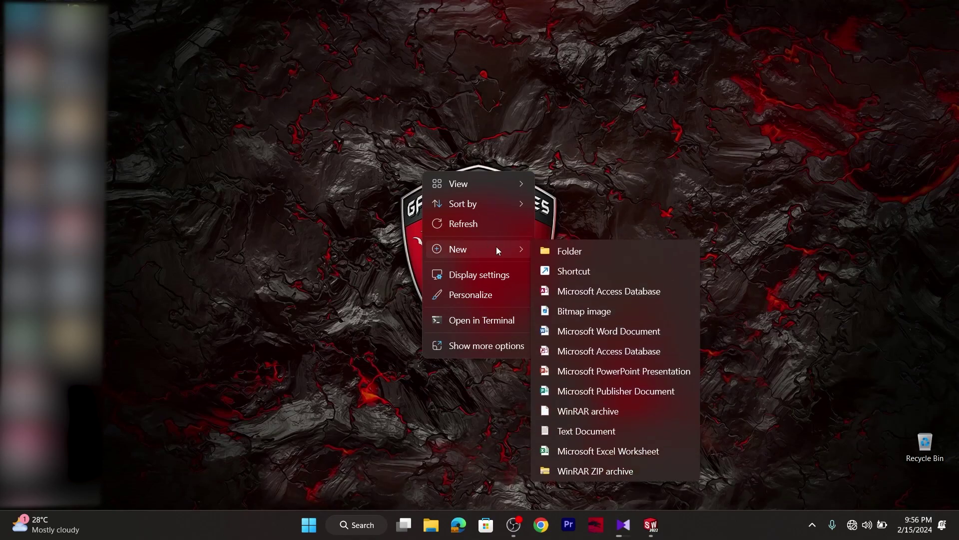
left_click(560, 252)
key("BackSpace")
type("Te")
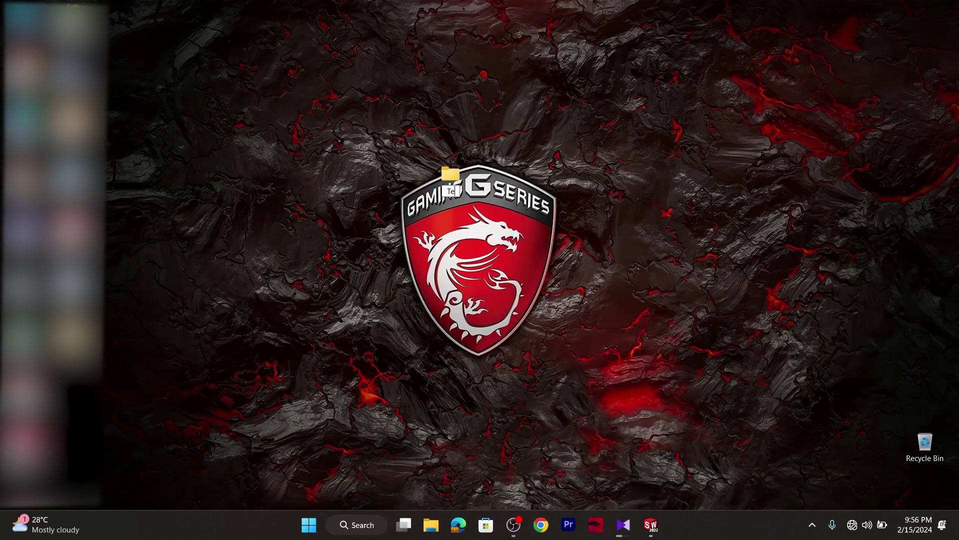
type("mplate")
key("Return")
left_click_drag(454, 190, 313, 245)
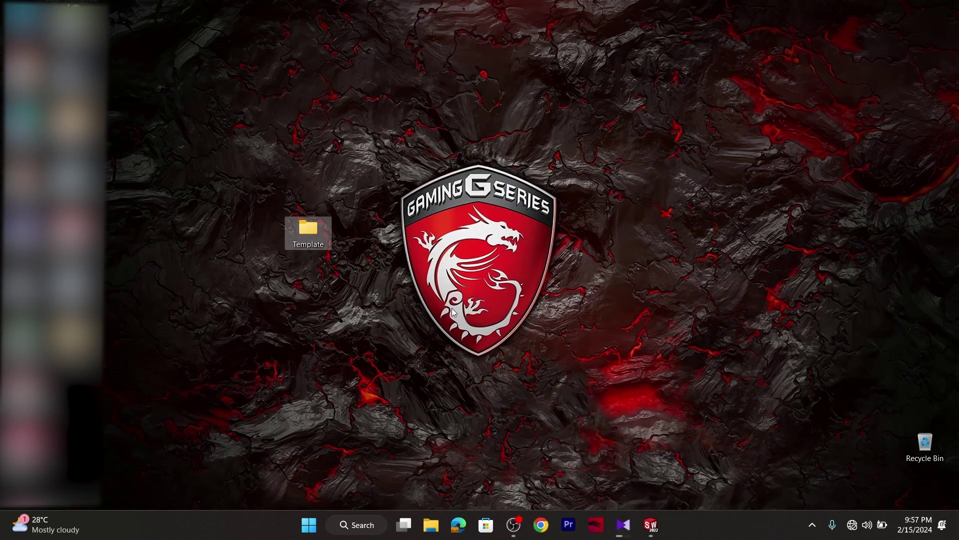
- Switch to SOLIDWORKS and display the Document Templates folders in the file locations of the system options
left_click(651, 525)
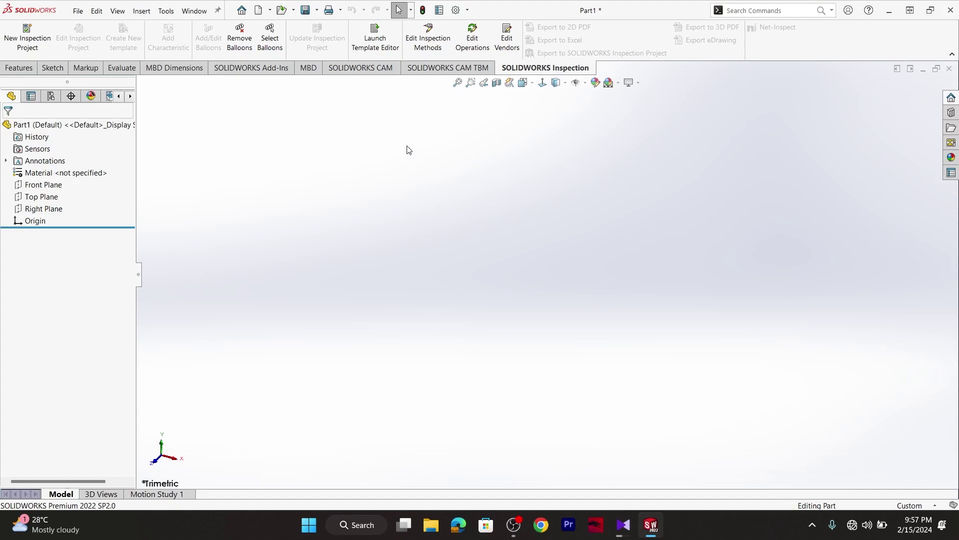
left_click(467, 10)
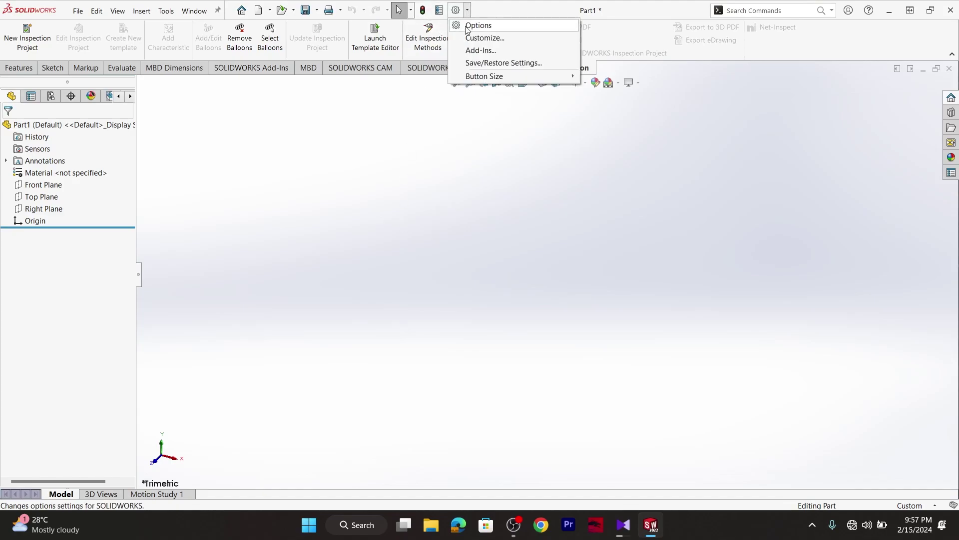
left_click(468, 26)
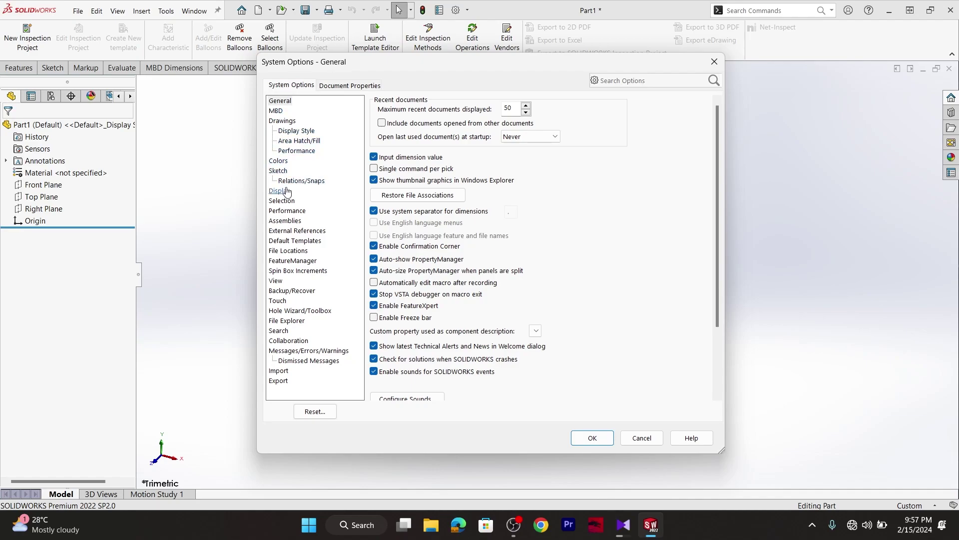
left_click(287, 251)
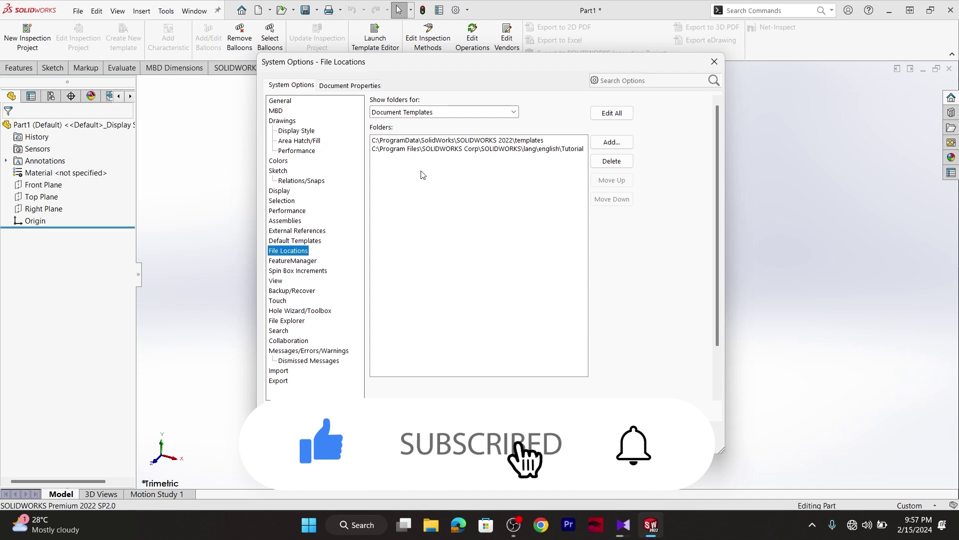
left_click(457, 141)
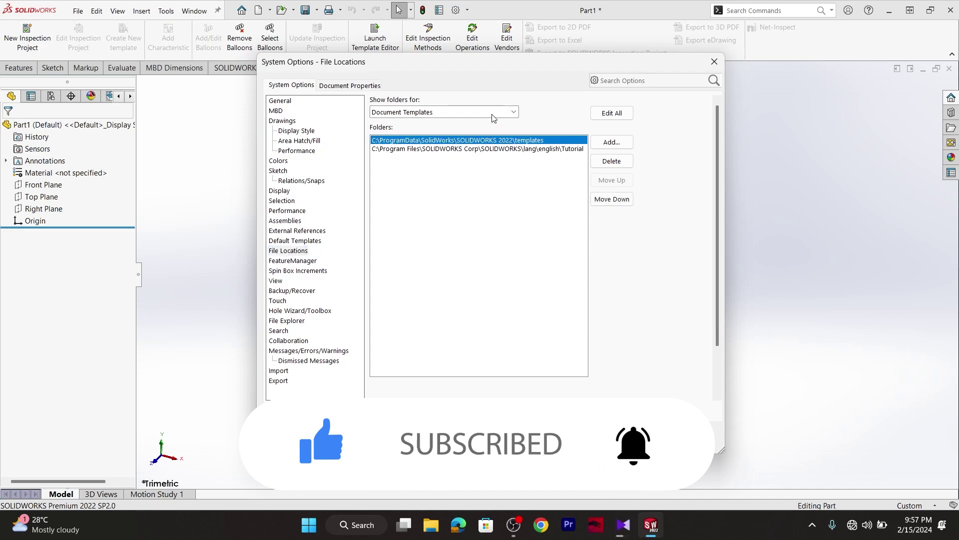
left_click(492, 149)
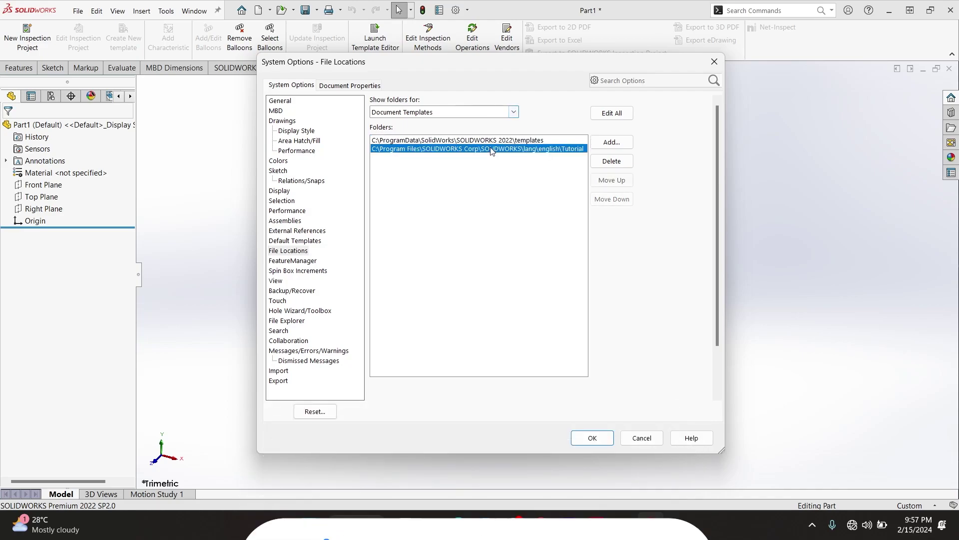
left_click(513, 112)
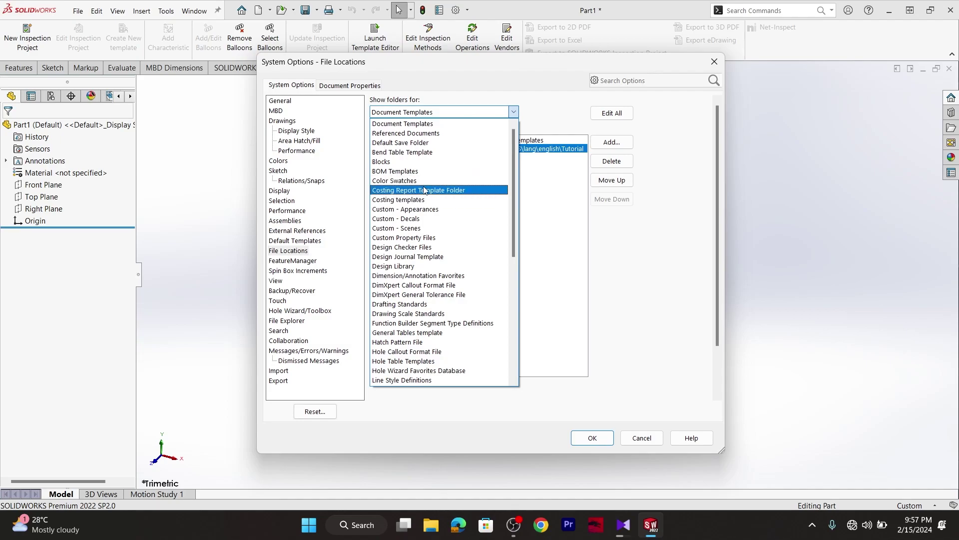
left_click(568, 222)
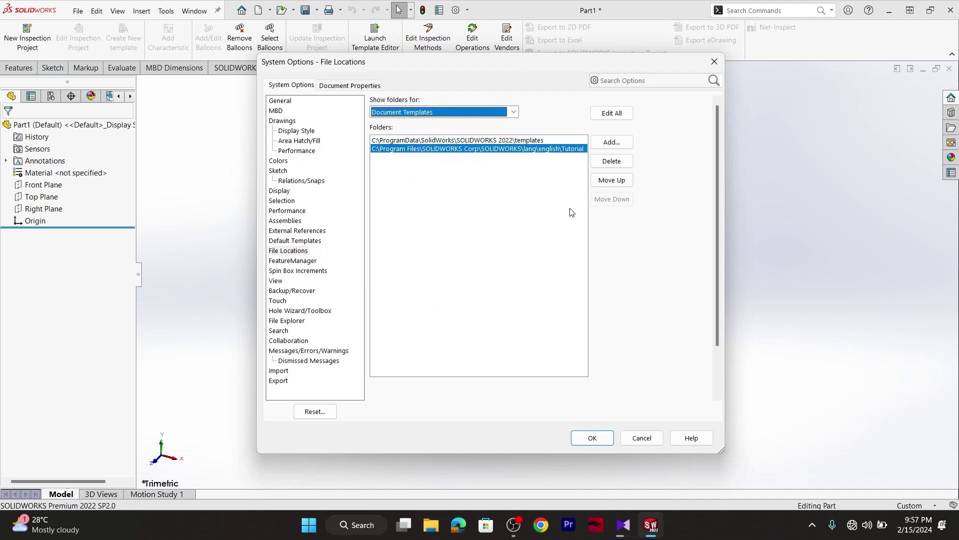
left_click(534, 141)
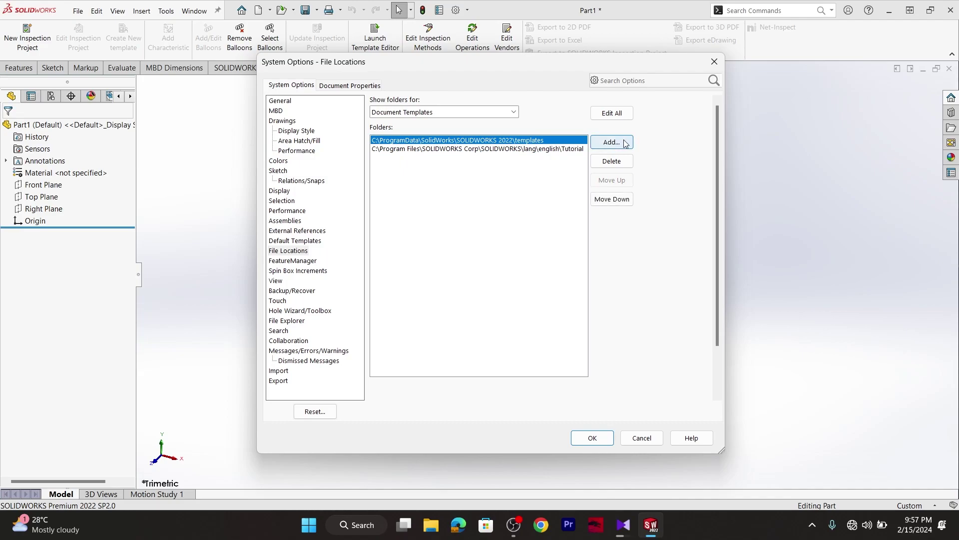
- Add the desktop's Template folder to the document template locations and accept the search path change
left_click(625, 143)
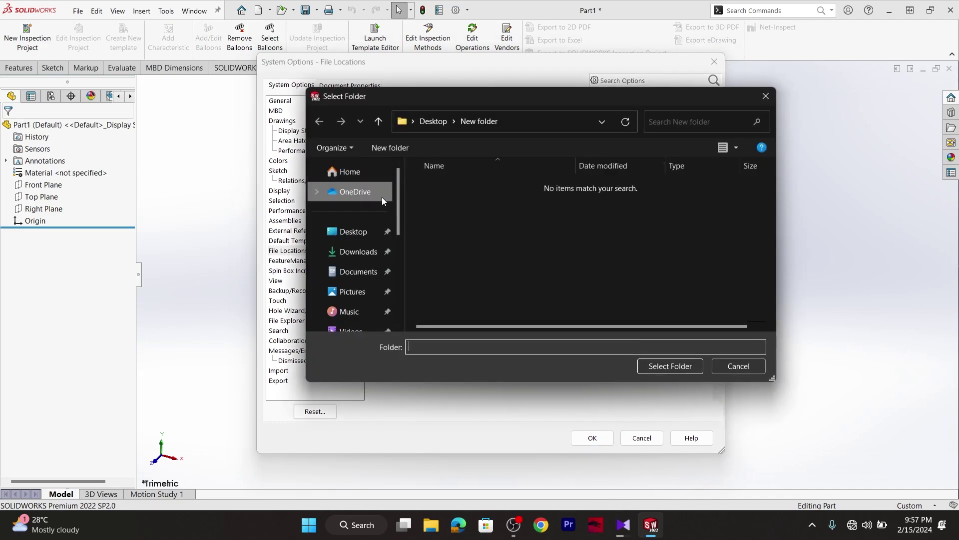
left_click(356, 233)
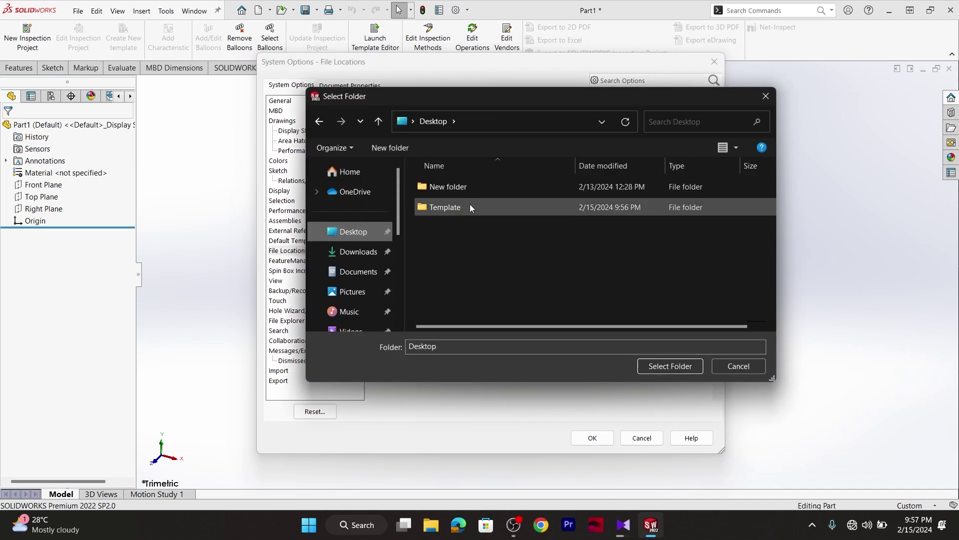
left_click(469, 206)
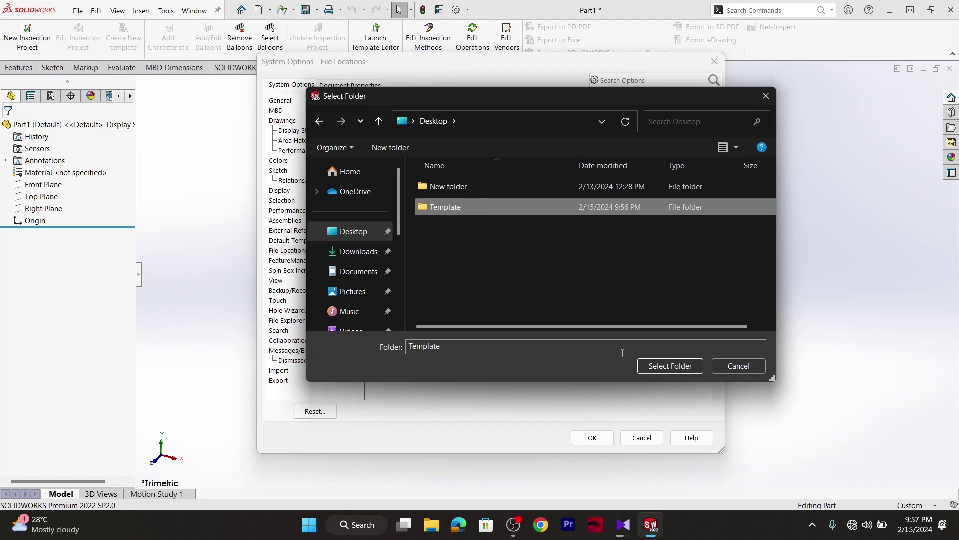
double_click(519, 213)
left_click(660, 366)
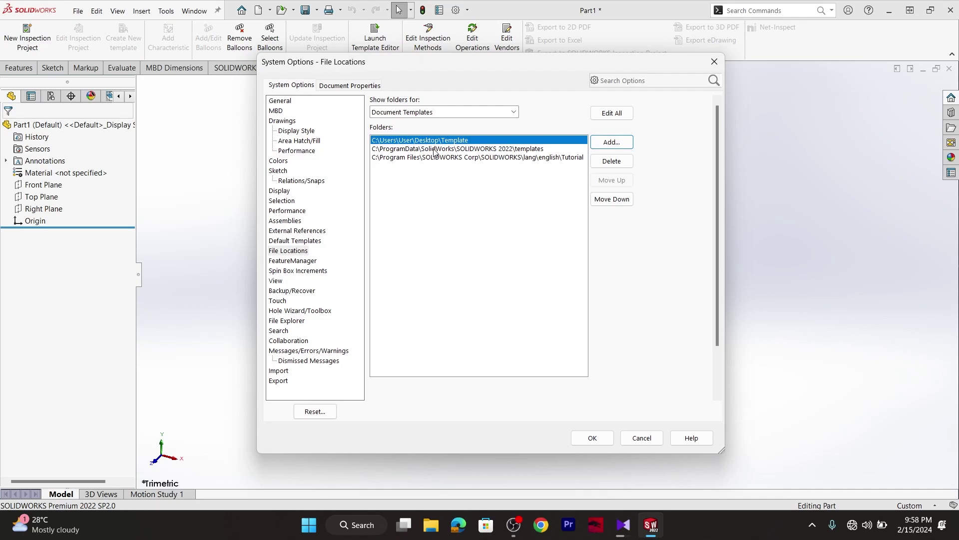
left_click(592, 438)
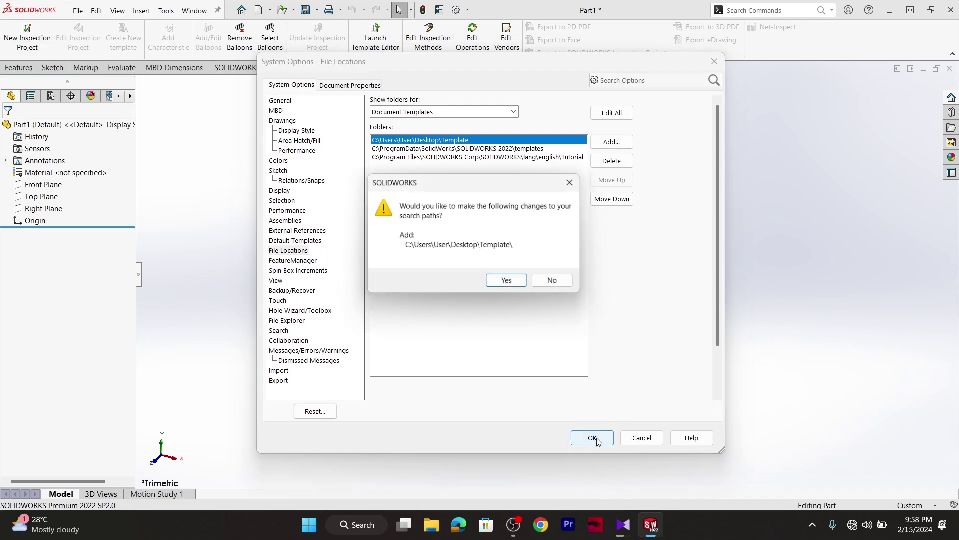
left_click(504, 283)
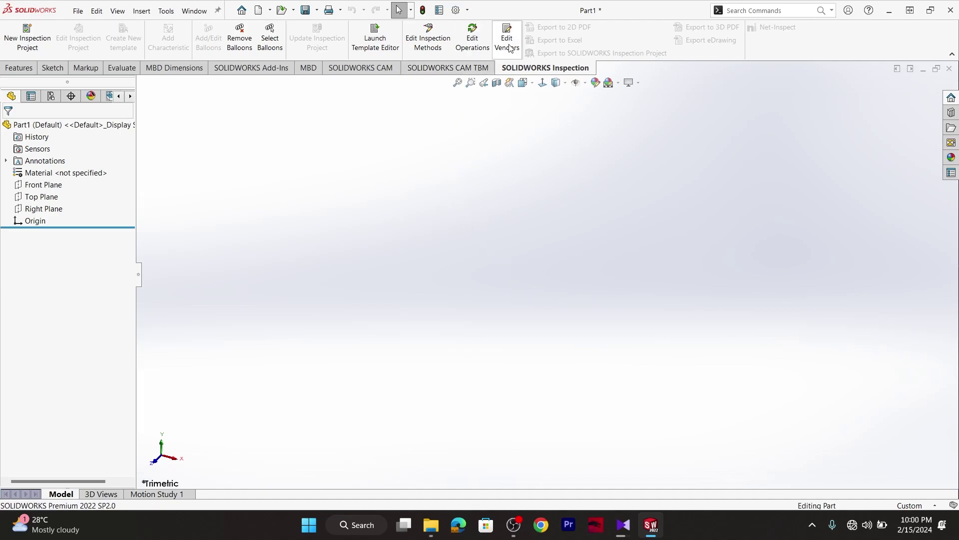
- Begin saving the part under a new file, with Part Templates (*.prtdot) as the file type
left_click(318, 11)
left_click(78, 11)
left_click(78, 142)
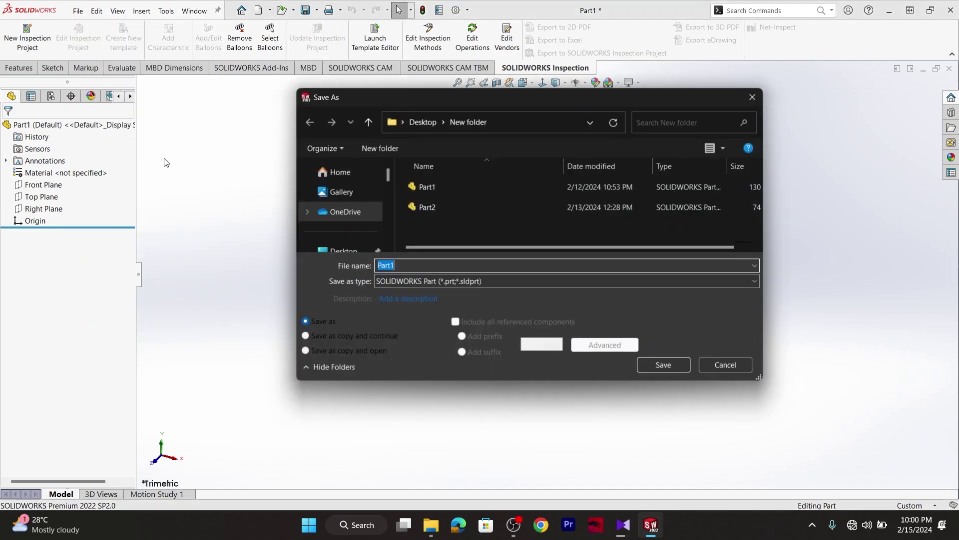
scroll(334, 224, "down", 2)
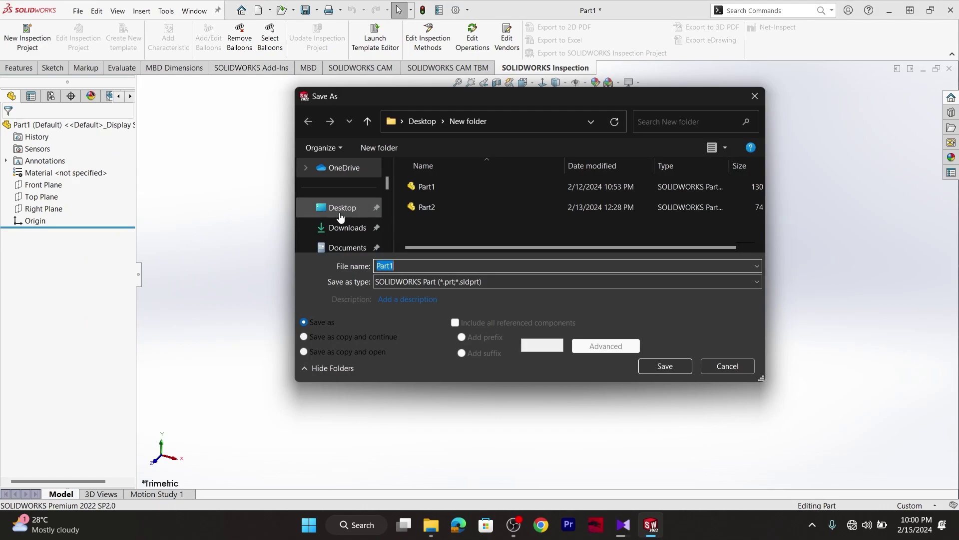
left_click(455, 282)
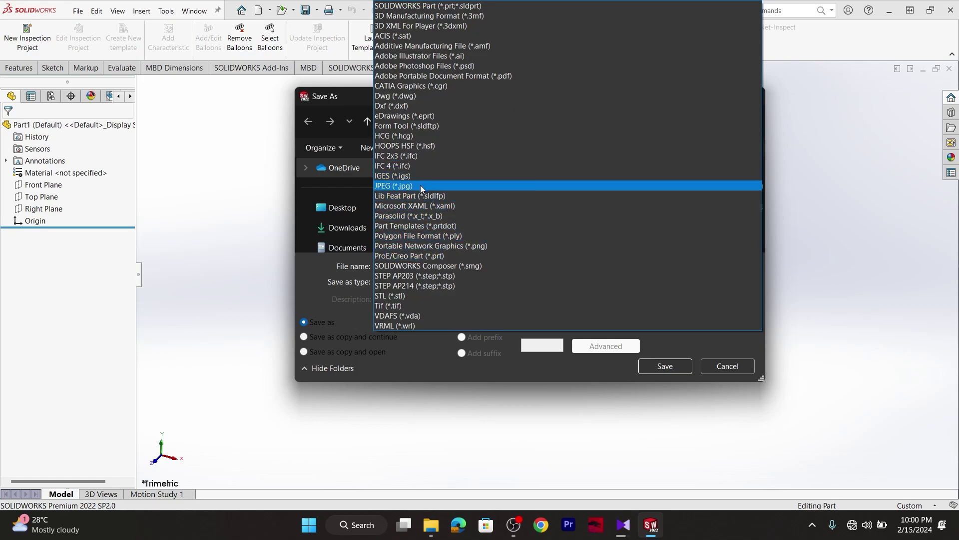
left_click(420, 226)
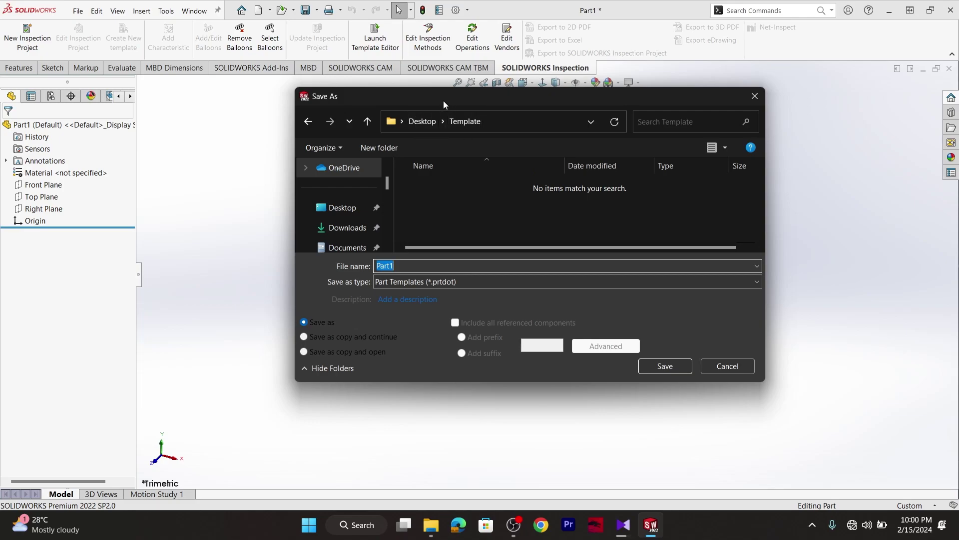
- Save the part template under the name sample in the desktop's Template folder
left_click(343, 208)
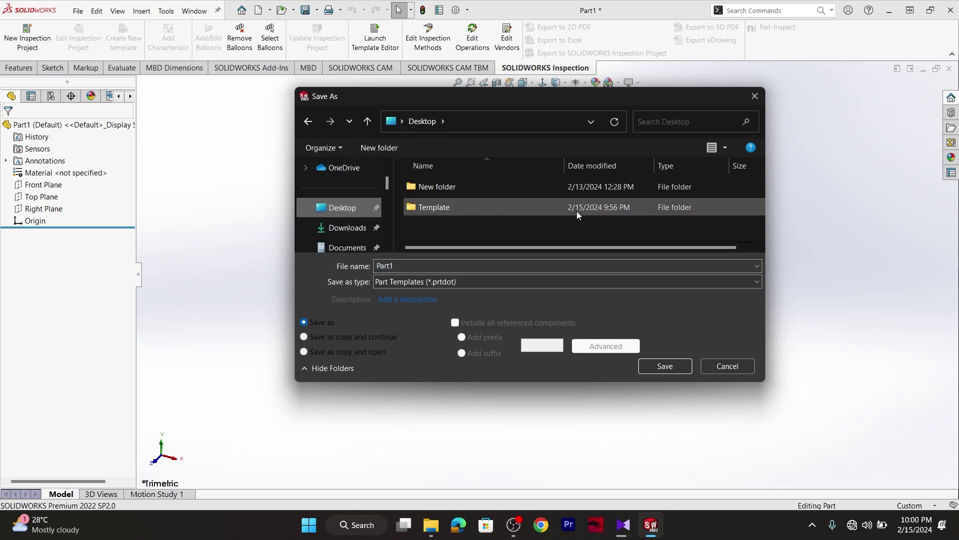
double_click(493, 207)
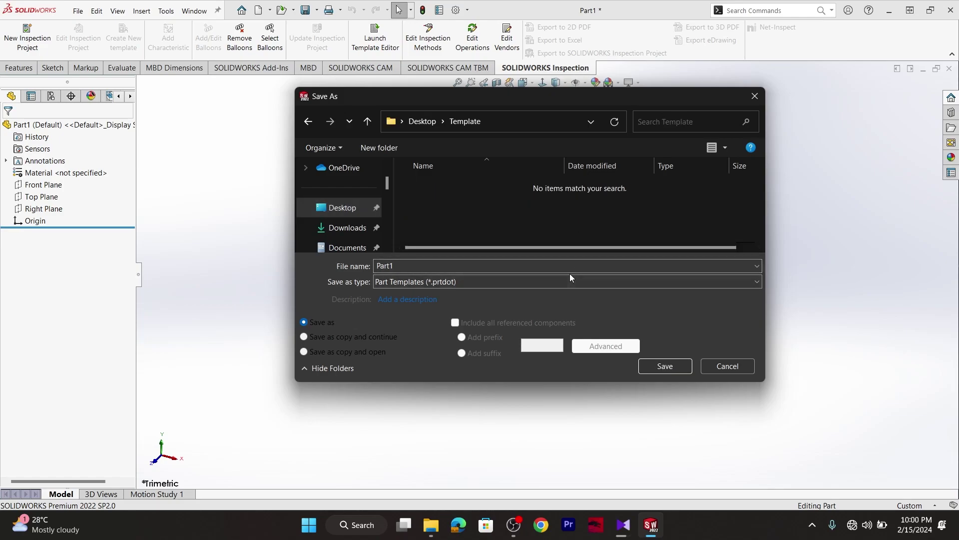
double_click(425, 263)
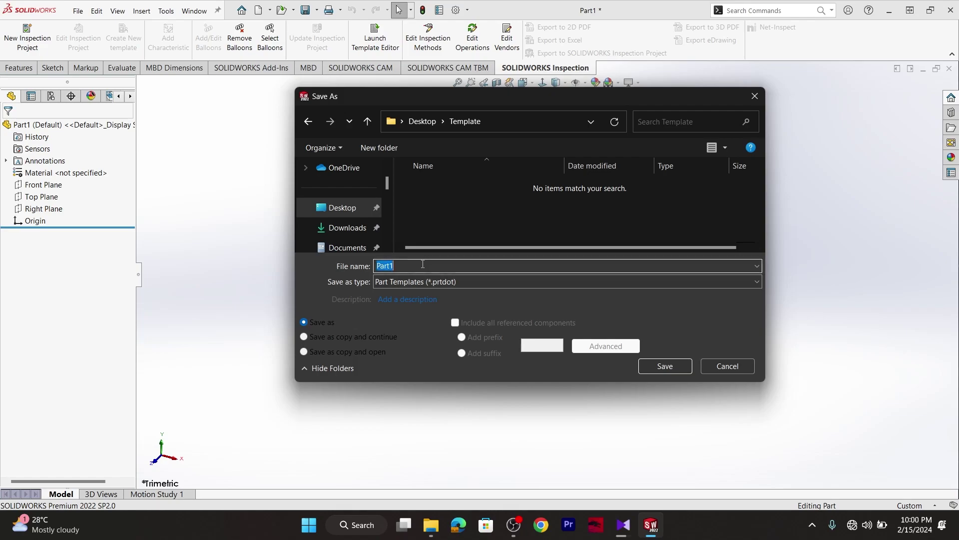
type("sample")
left_click(665, 366)
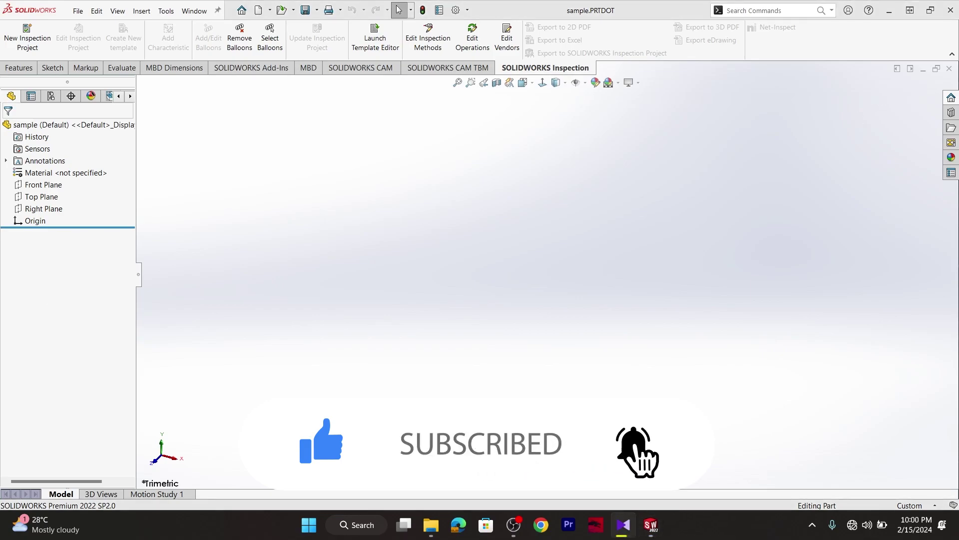
- Close the sample template and start a new document, removing nonexistent folders from the document template locations
left_click(949, 69)
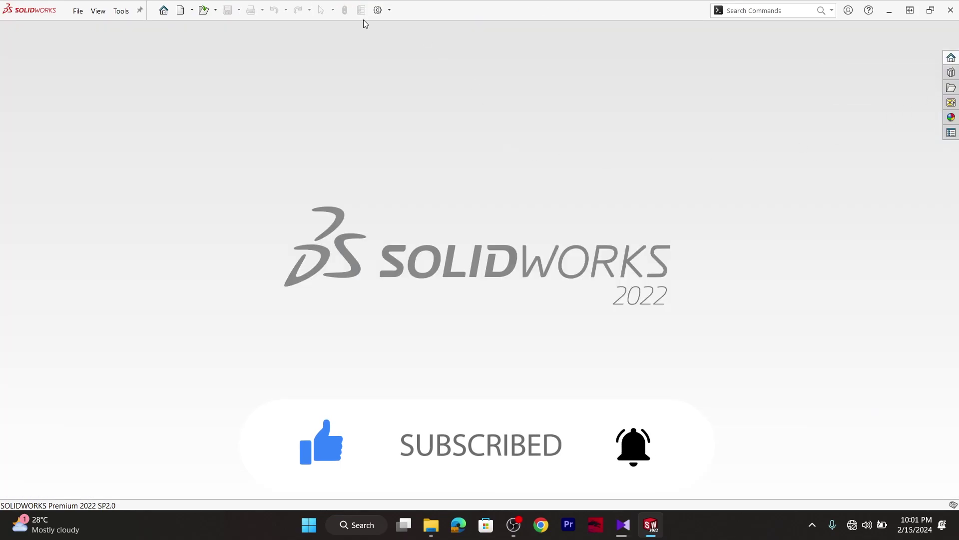
left_click(192, 10)
left_click(193, 16)
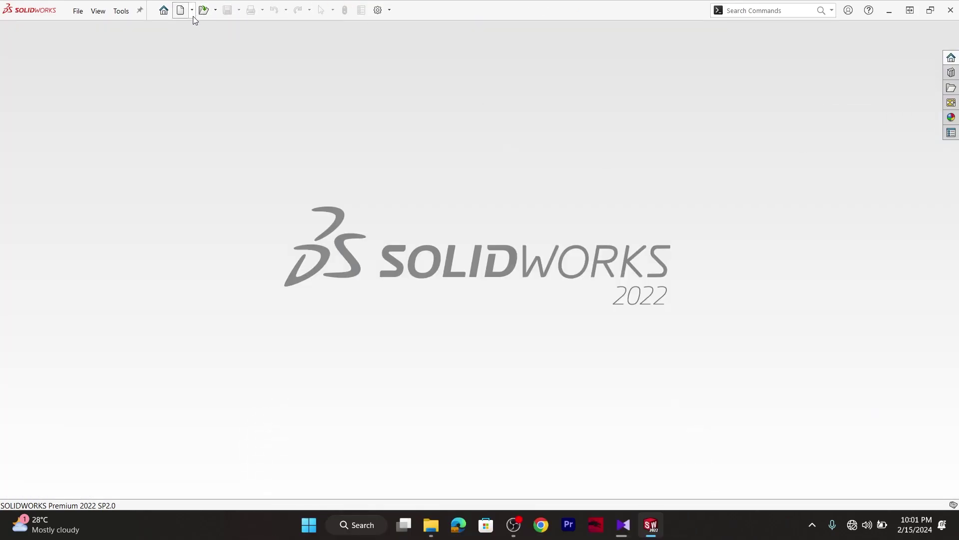
left_click(193, 16)
left_click(196, 25)
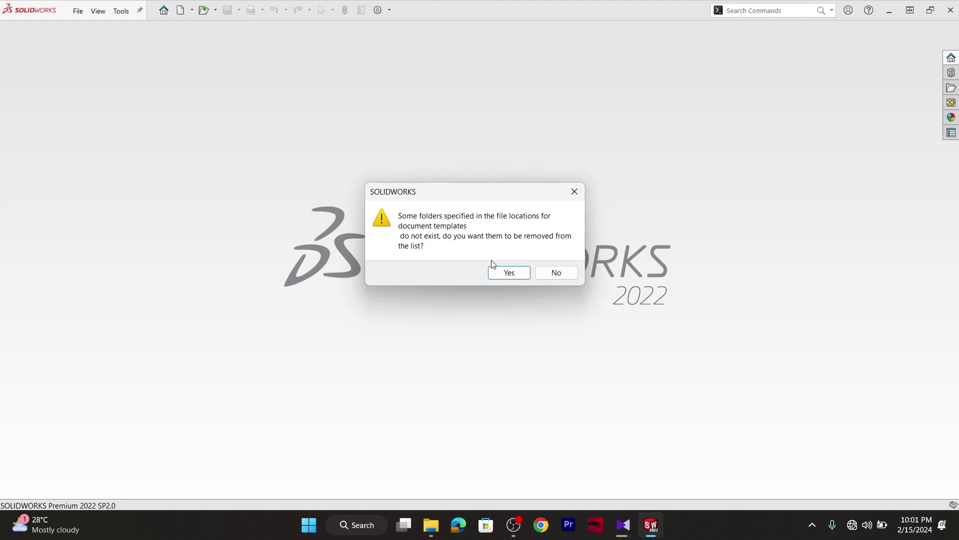
left_click(518, 272)
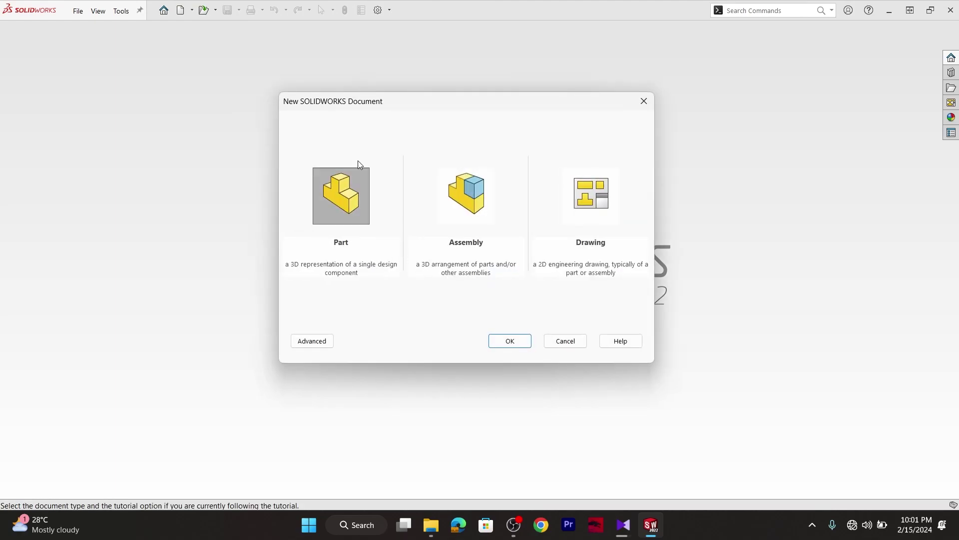
- Create a new part from the sample template stored in the Template folder
left_click(326, 340)
left_click(340, 121)
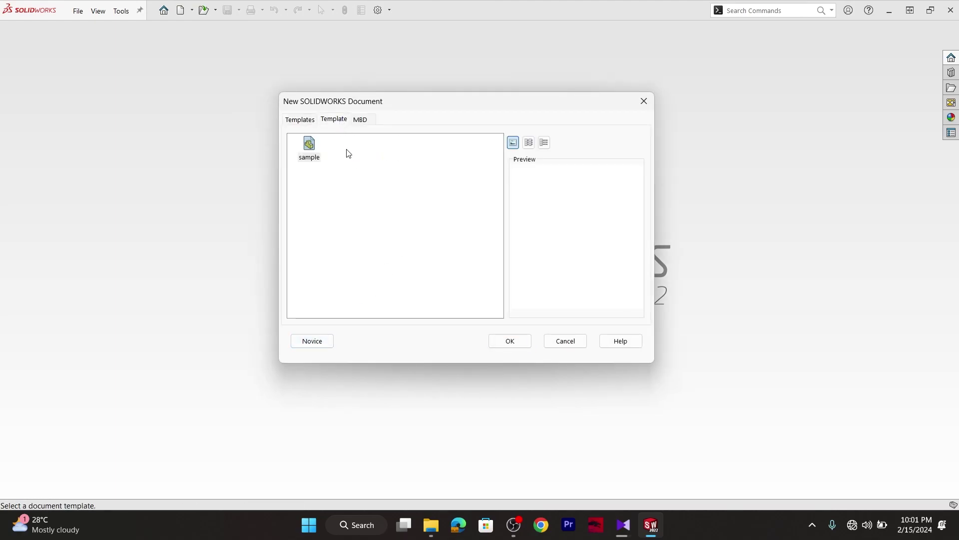
left_click(310, 146)
left_click(519, 340)
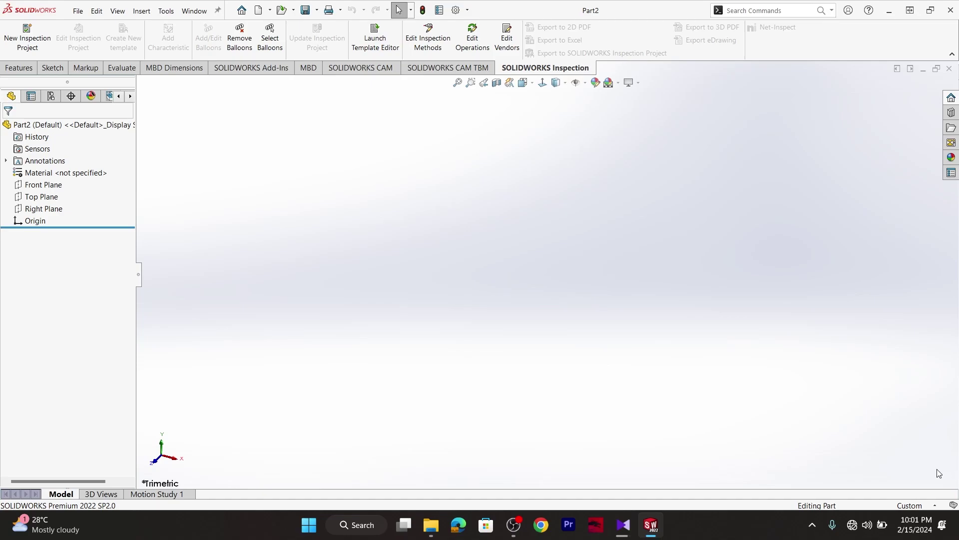
- Check the new part's active unit system and document unit settings, and close the part
left_click(918, 505)
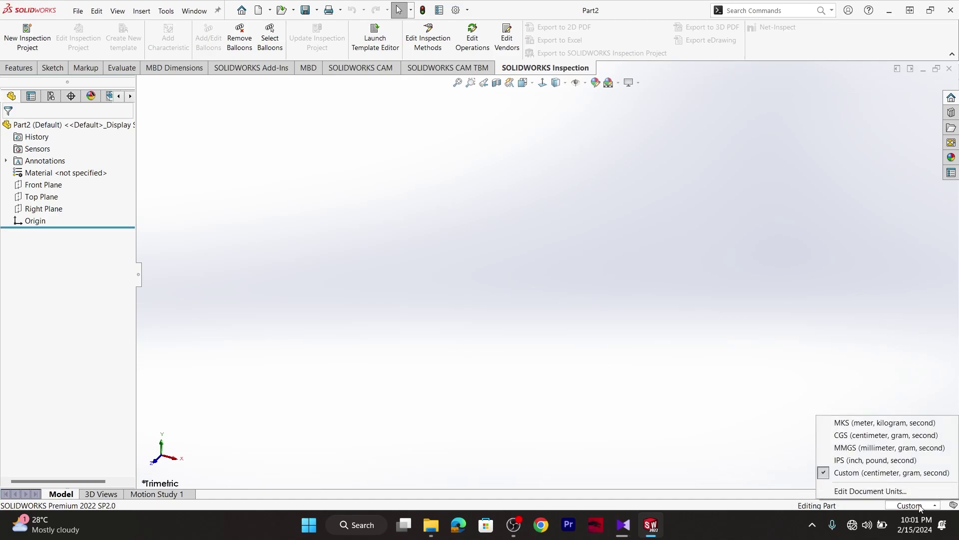
left_click(919, 506)
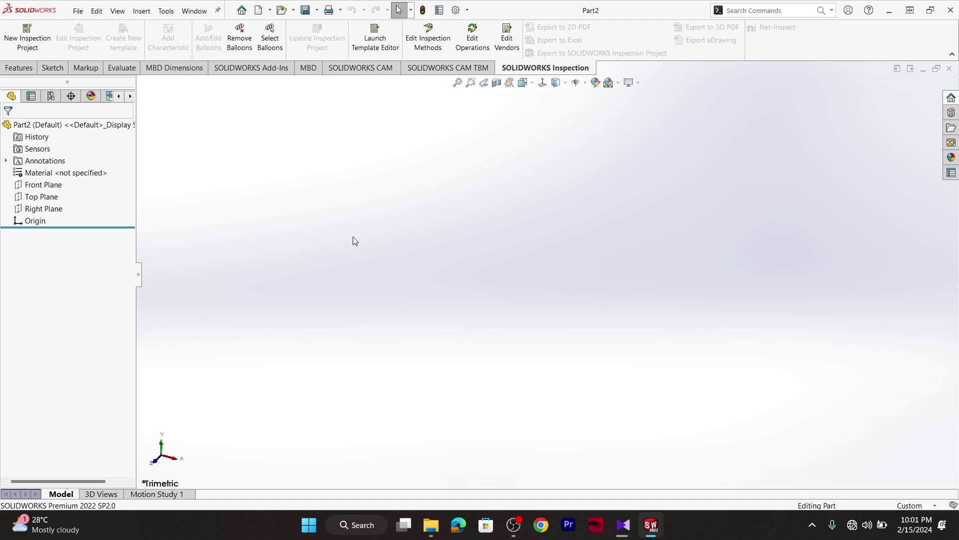
left_click(467, 10)
left_click(462, 26)
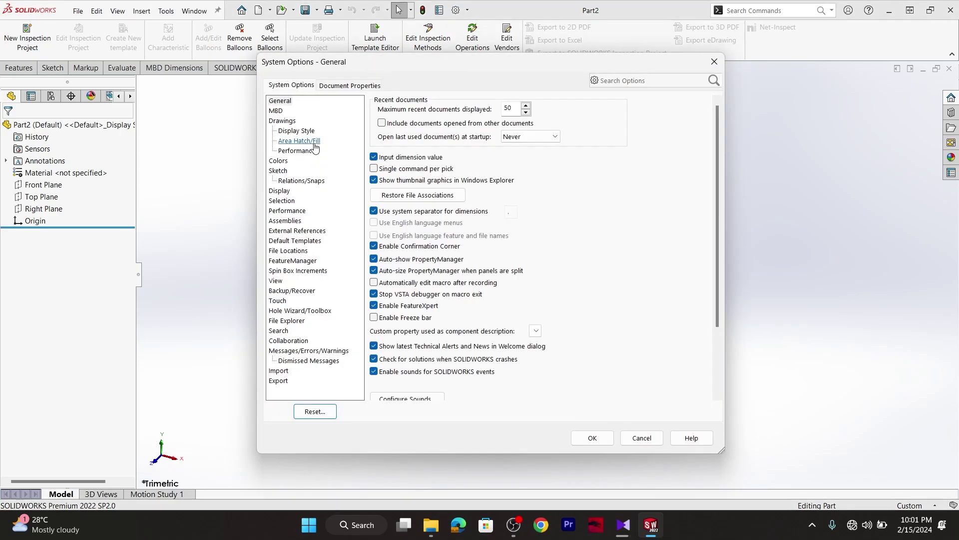
left_click(329, 85)
left_click(276, 180)
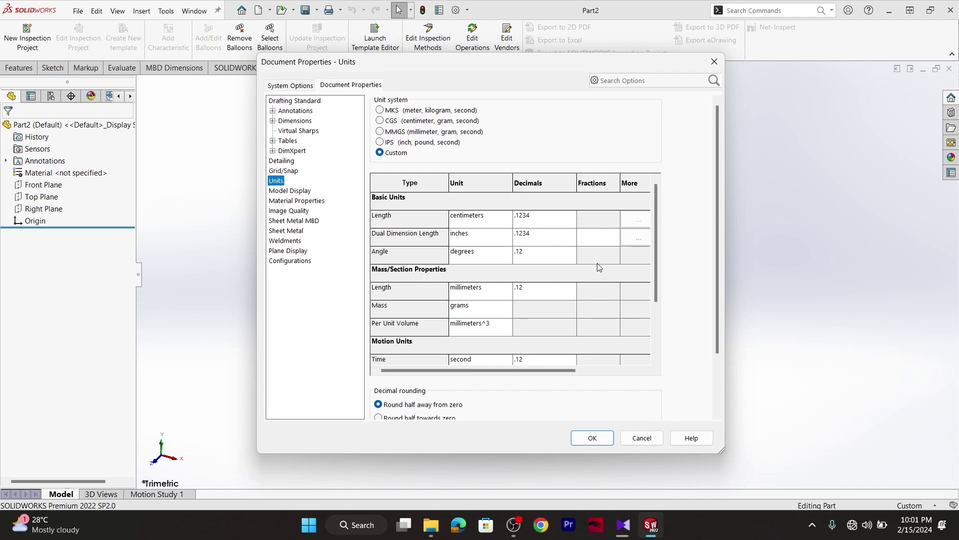
left_click(593, 438)
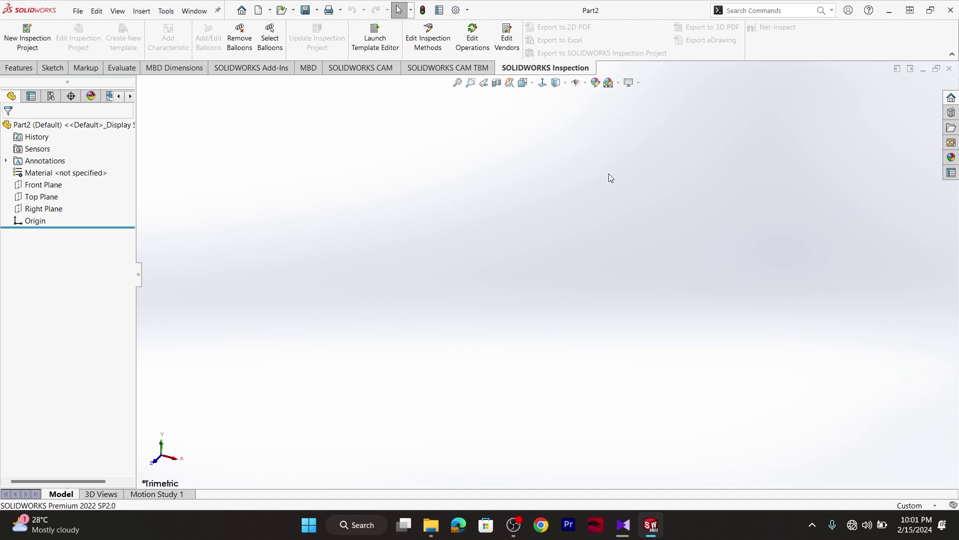
left_click(949, 68)
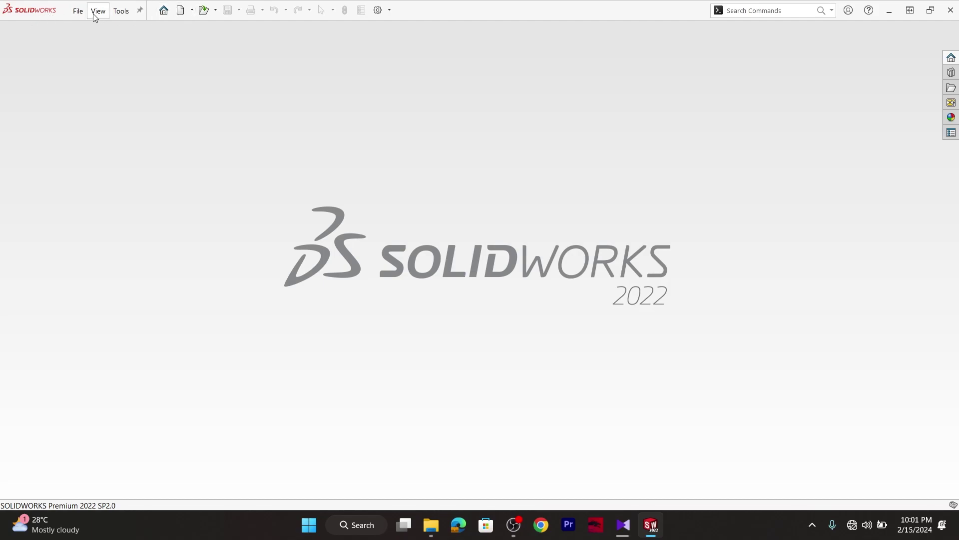
- Create a new part from the standard Part template in the Templates set
left_click(77, 10)
left_click(85, 28)
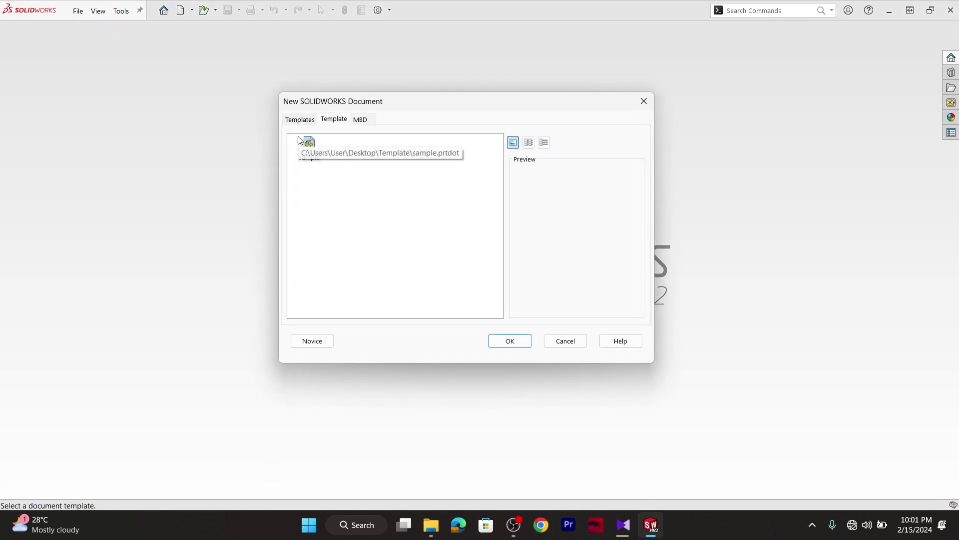
left_click(301, 120)
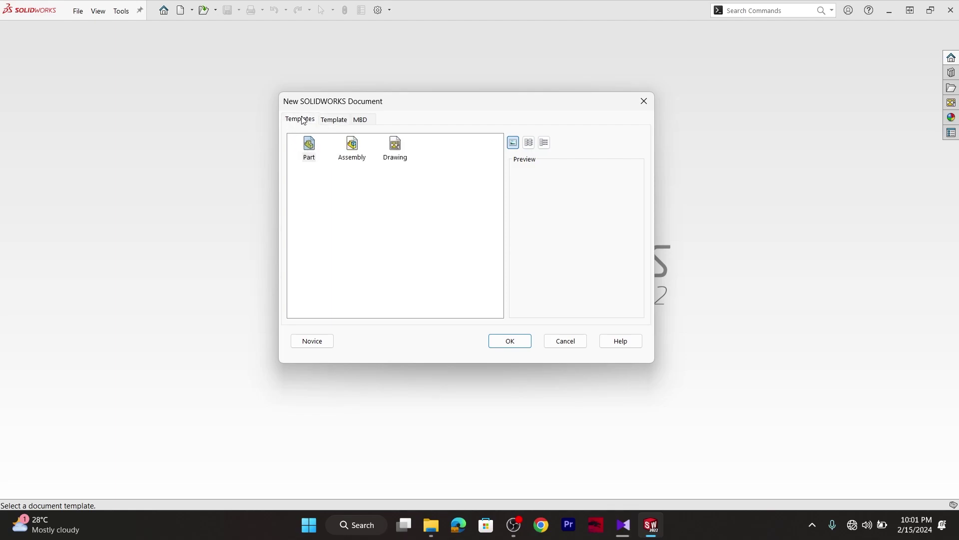
left_click(312, 157)
left_click(497, 341)
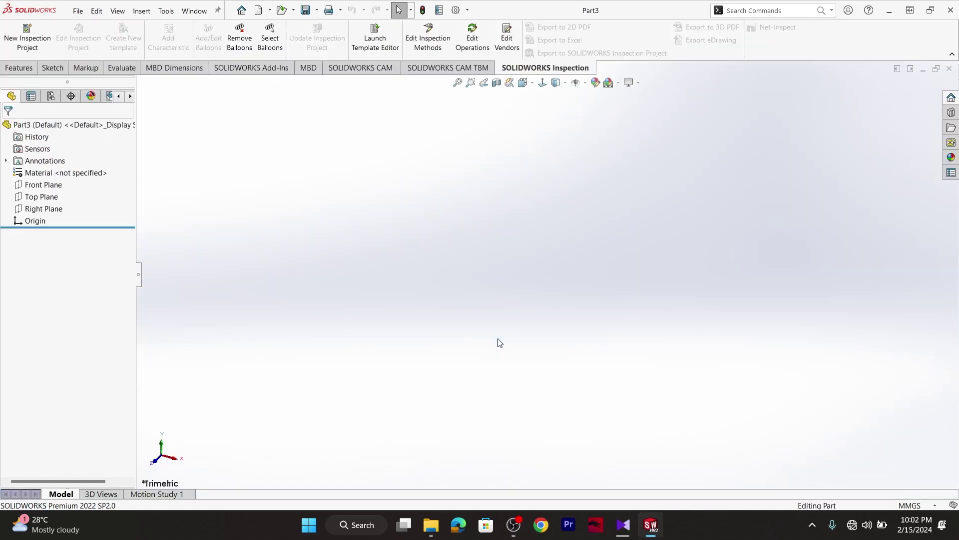
- Remove the desktop's Template folder from the document template file locations in the system options, and close the part
left_click(467, 10)
left_click(469, 24)
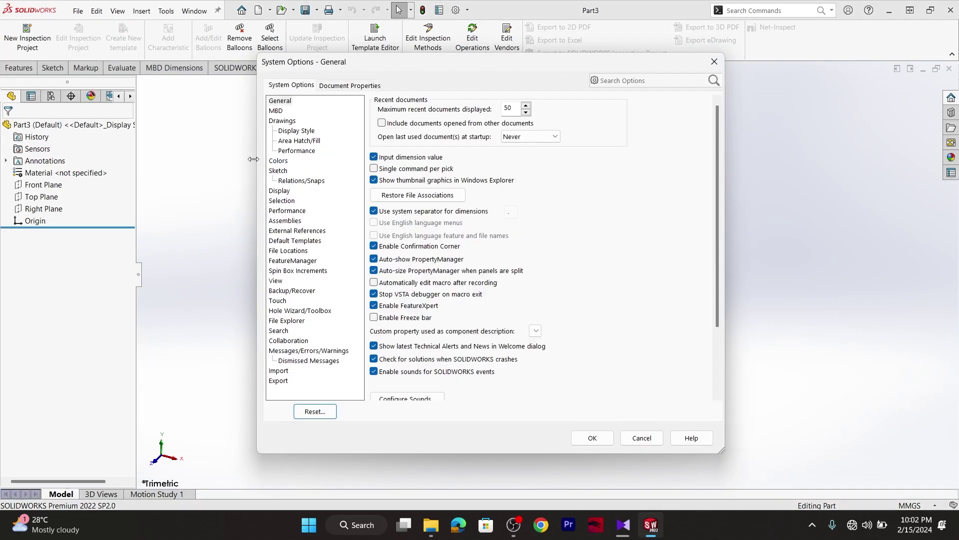
left_click(295, 252)
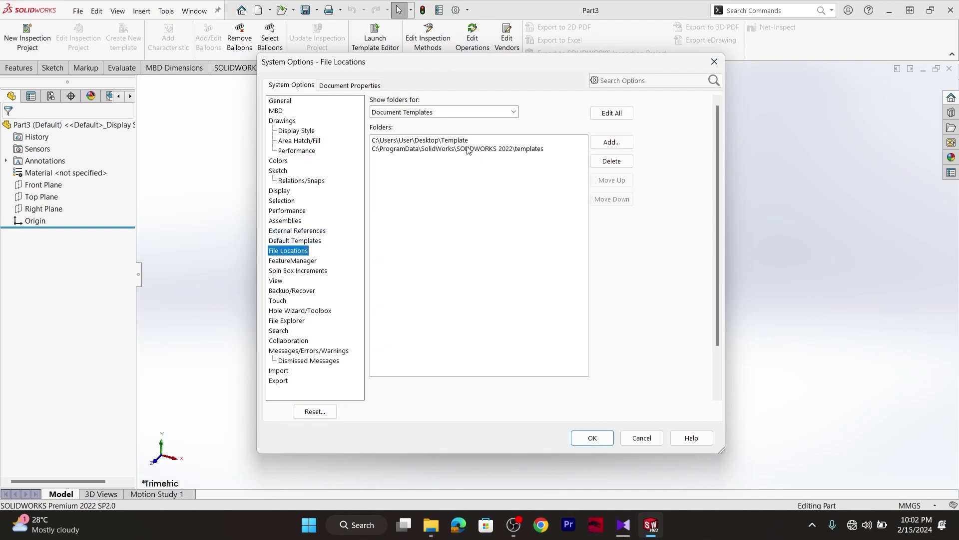
left_click(421, 140)
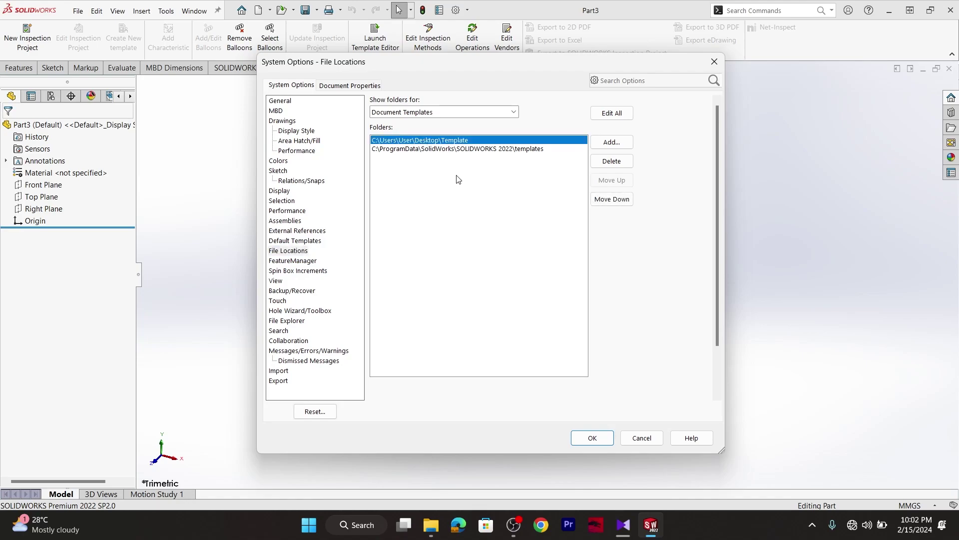
left_click(612, 161)
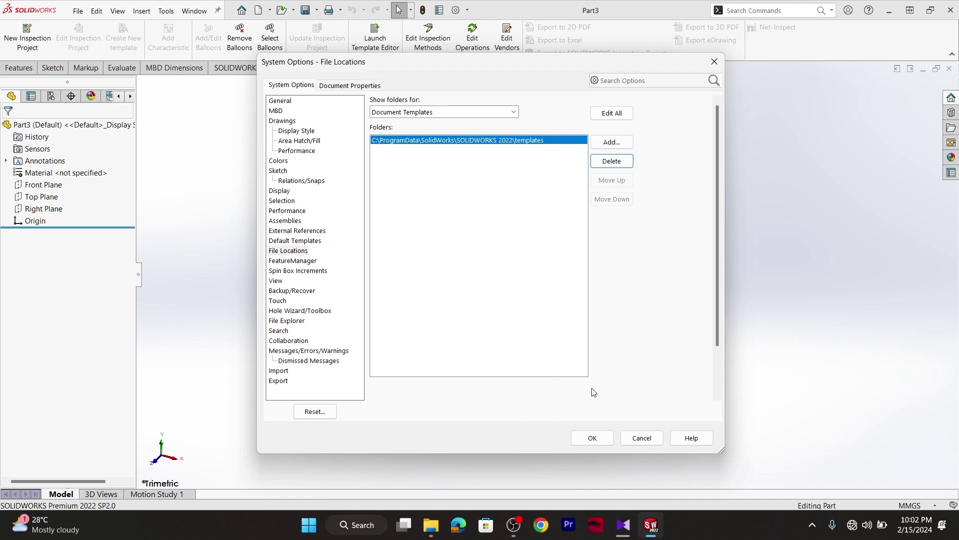
left_click(593, 437)
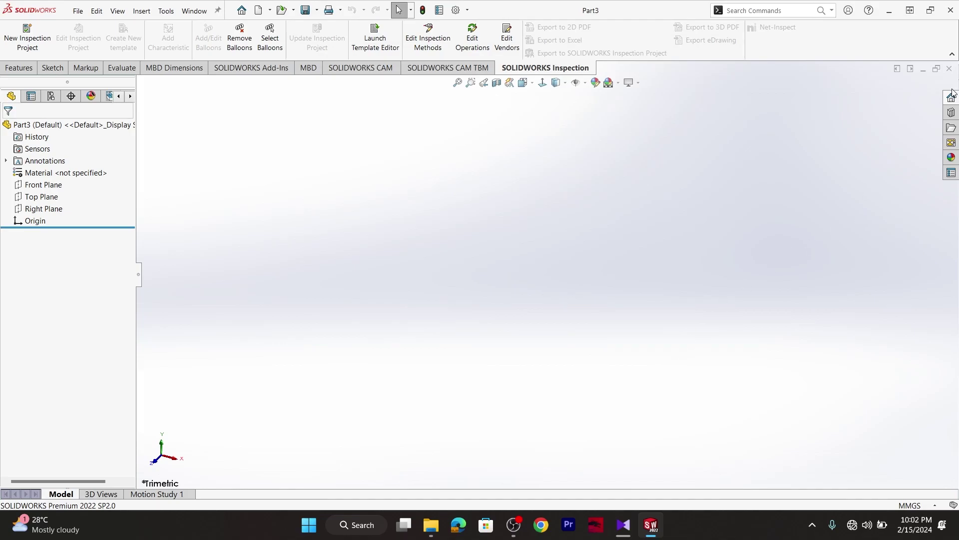
left_click(950, 69)
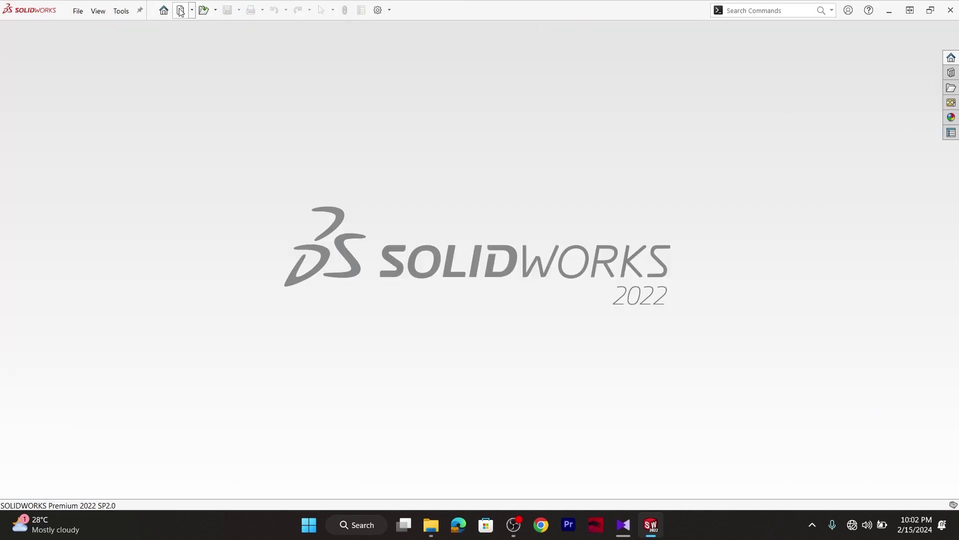
- Start another new document, check the available Templates and MBD template sets, and create a part from the standard Part template
left_click(192, 10)
left_click(202, 32)
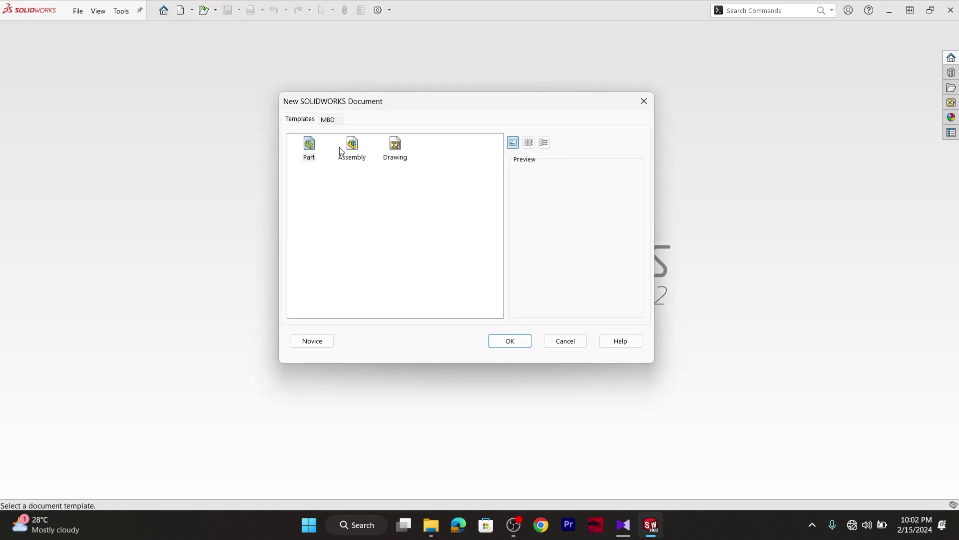
left_click(328, 119)
left_click(293, 118)
left_click(329, 119)
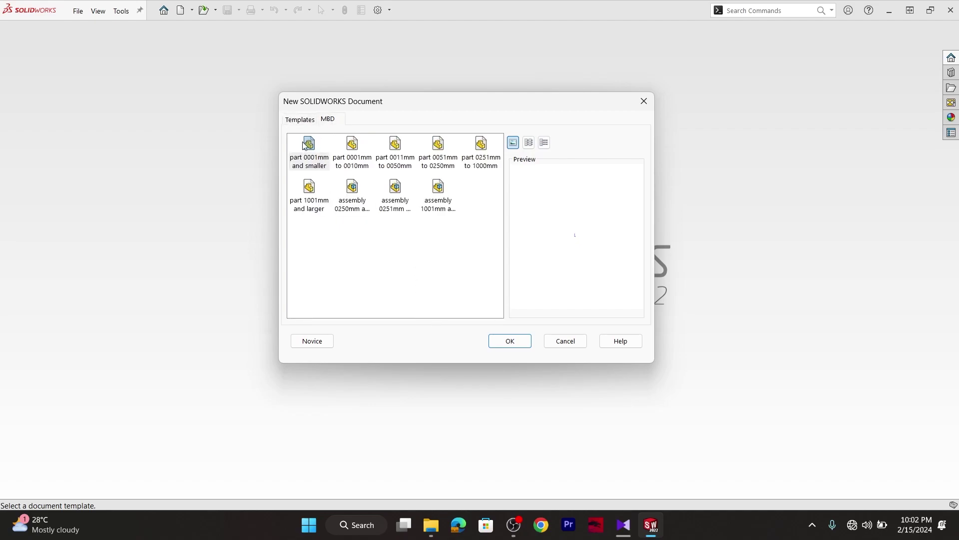
left_click(303, 122)
left_click(309, 145)
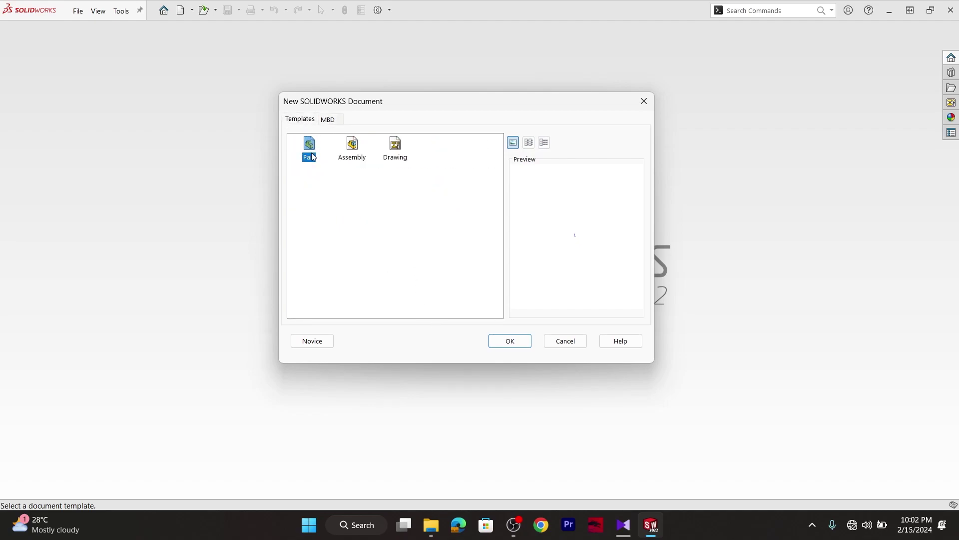
left_click(501, 336)
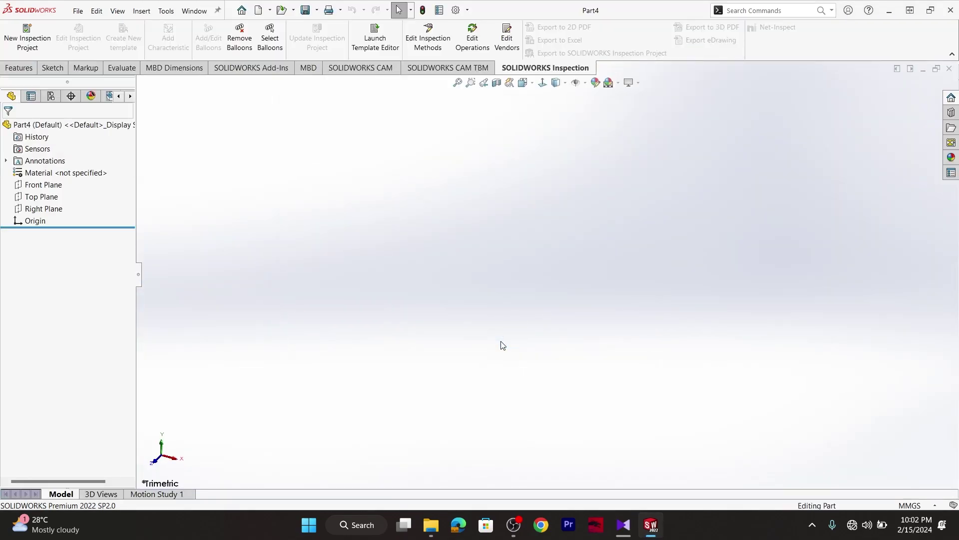